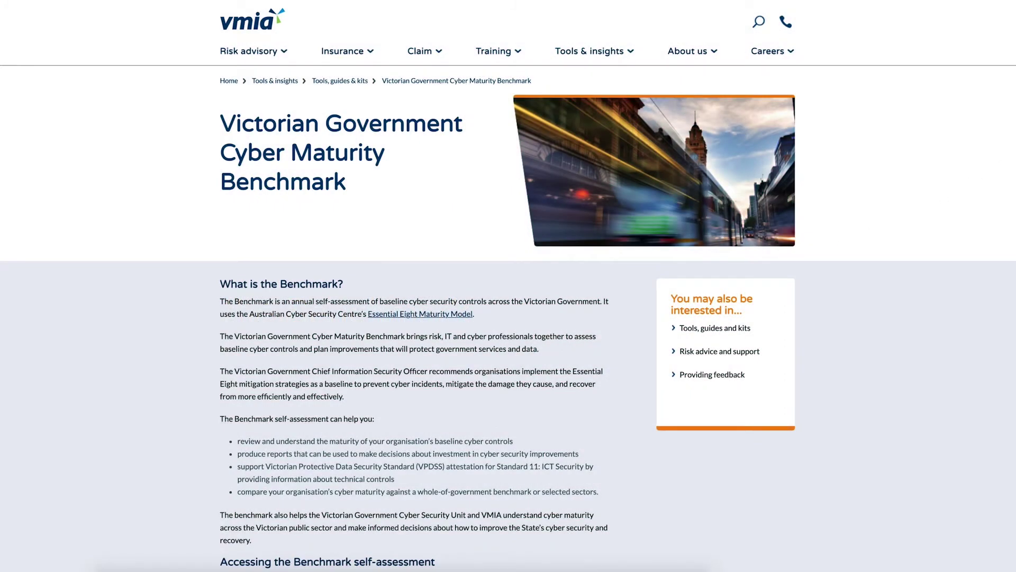
# Scroll the Benchmark page down to the 'Log in to the Benchmark self-assessment' section.
pyautogui.scroll(-5, 508, 286)
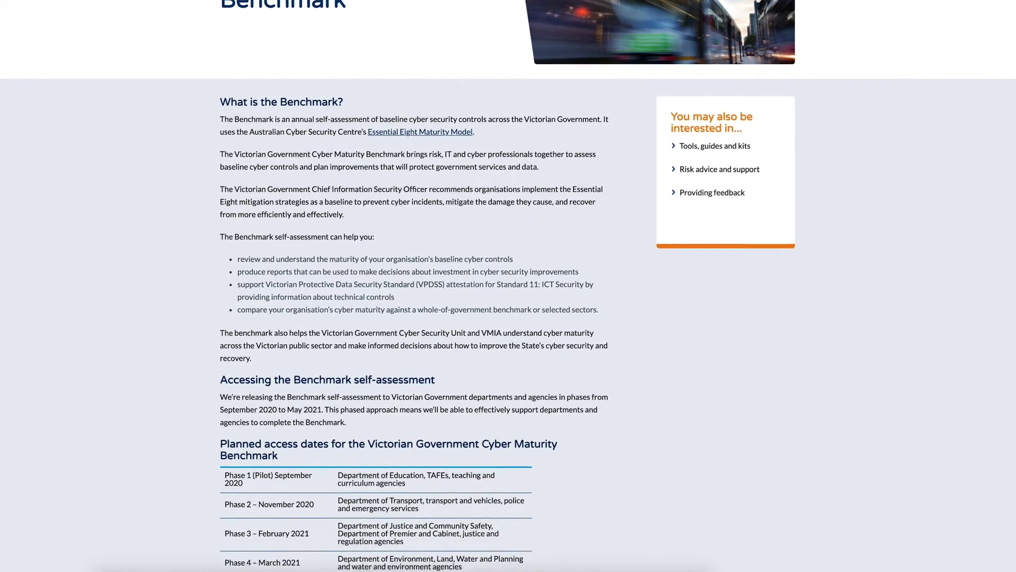
pyautogui.scroll(-5, 508, 286)
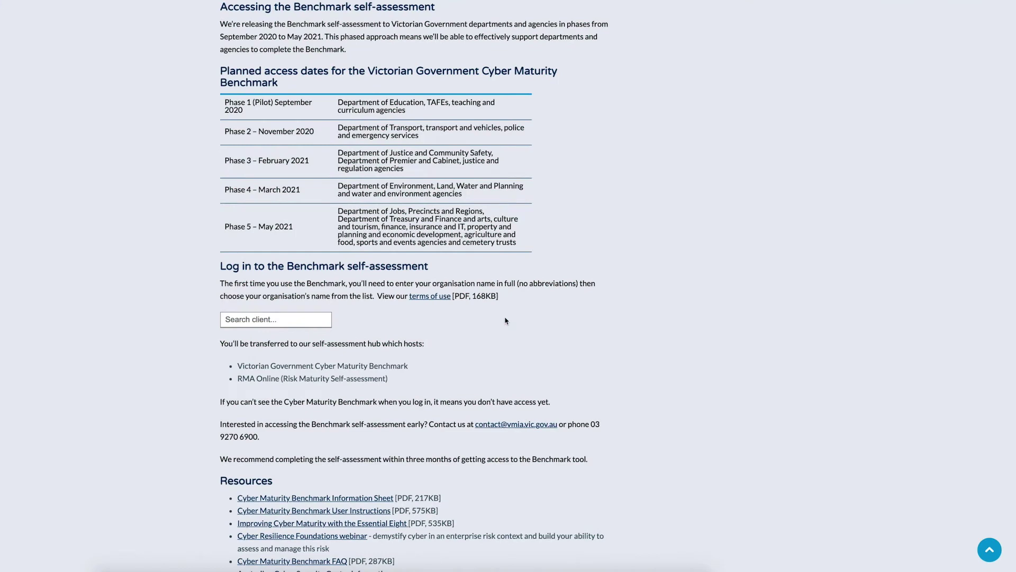
# Search the client list for 'Victor' and select Victorian Monuments Authority.
pyautogui.click(310, 321)
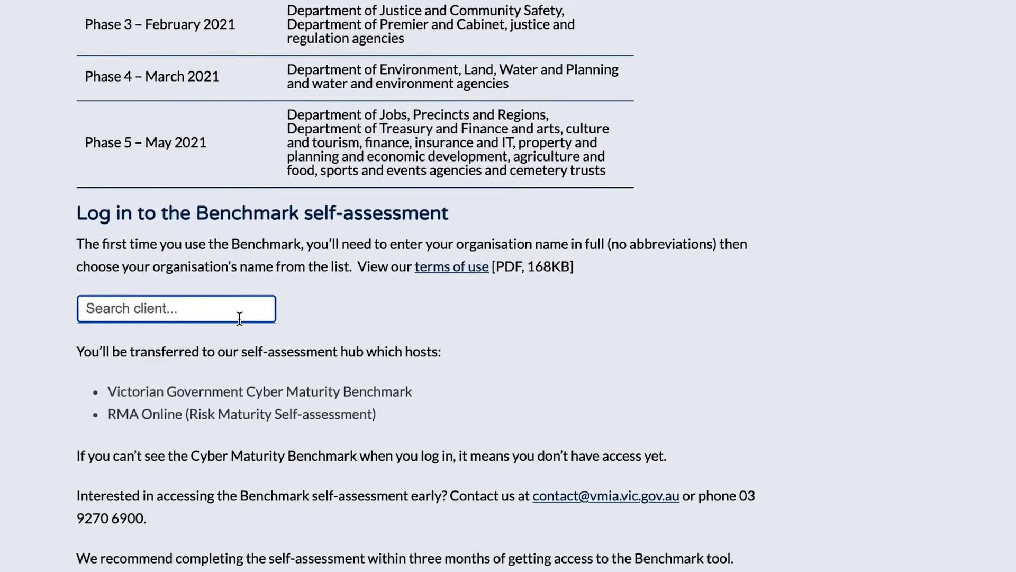
pyautogui.write('Victor')
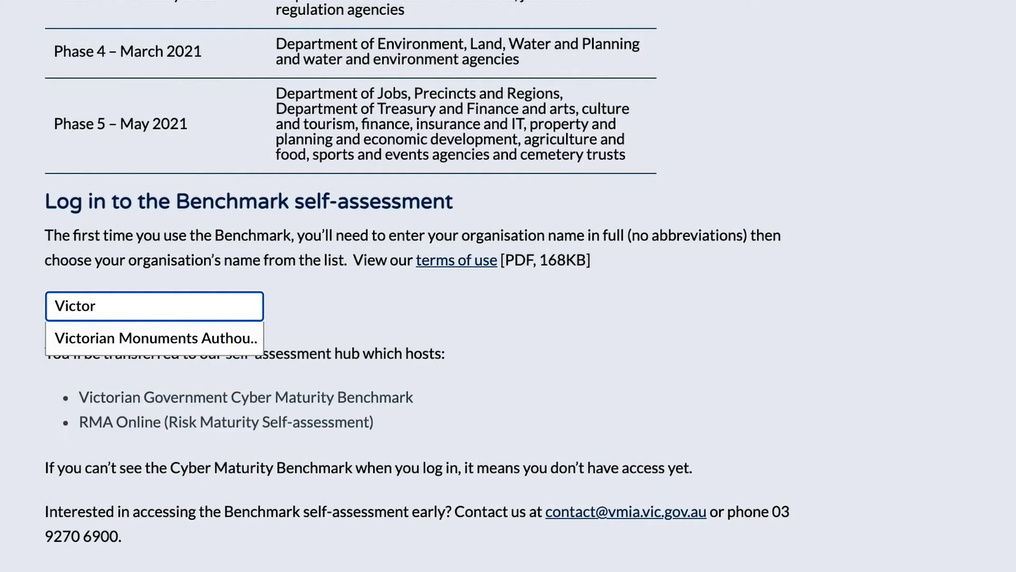
pyautogui.click(204, 347)
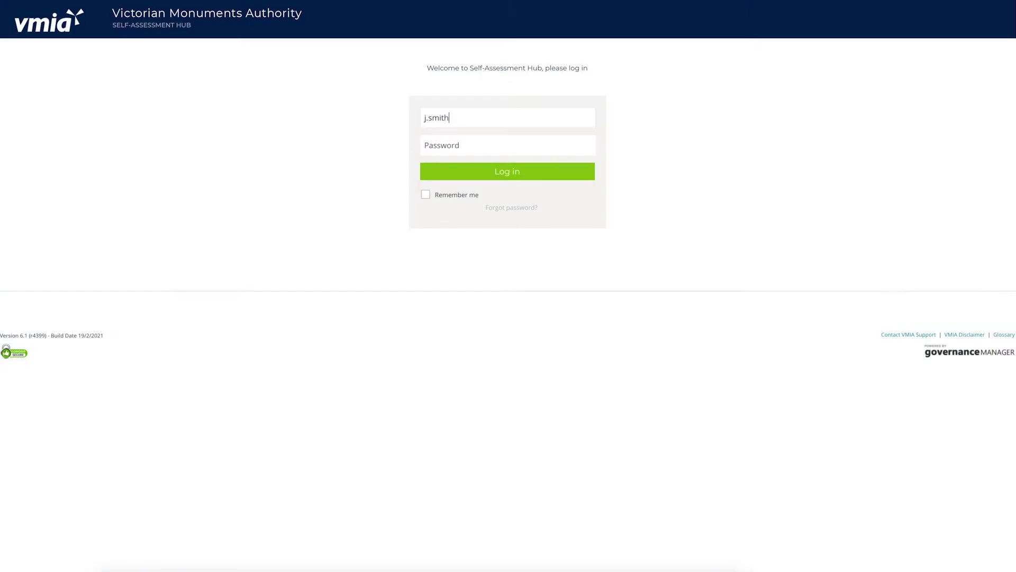
# Enter the account username and password and log in to the hub.
pyautogui.write('@vicmonuments.vic.gov.au')
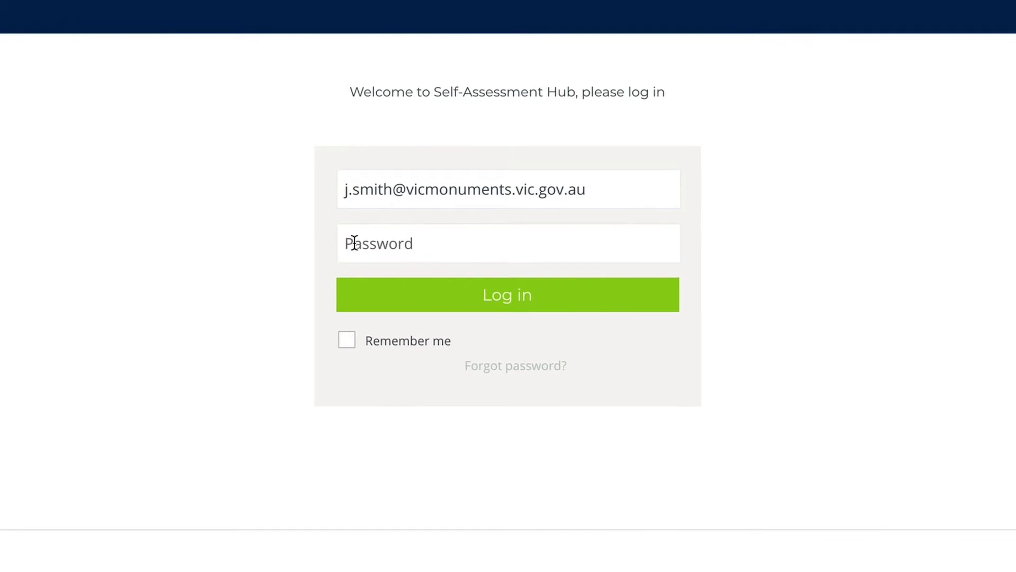
pyautogui.click(354, 242)
pyautogui.write('*******')
pyautogui.click(447, 302)
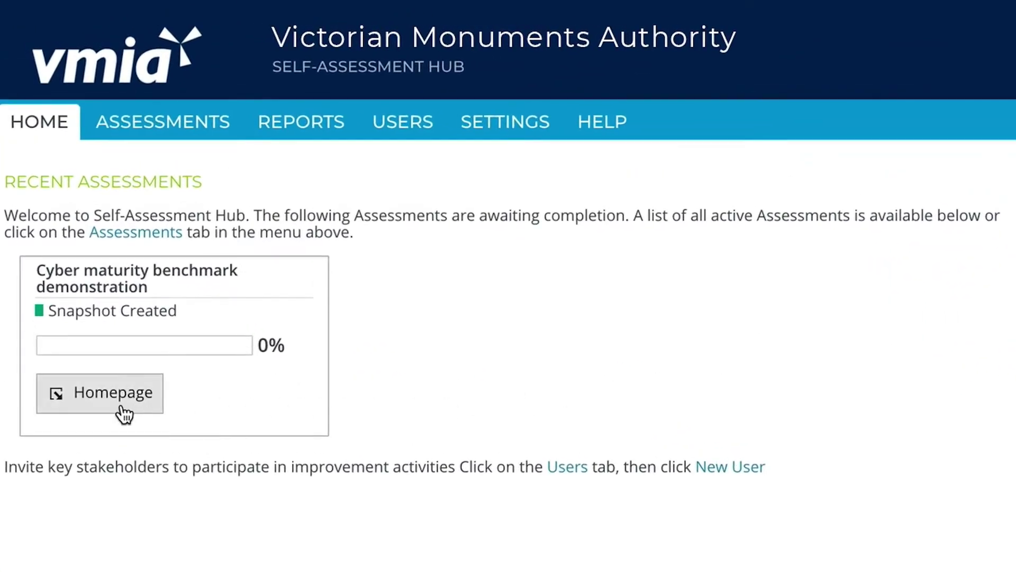
# Open the Cyber maturity benchmark demonstration from Assessments and enter it at 1.1 Application control.
pyautogui.click(122, 407)
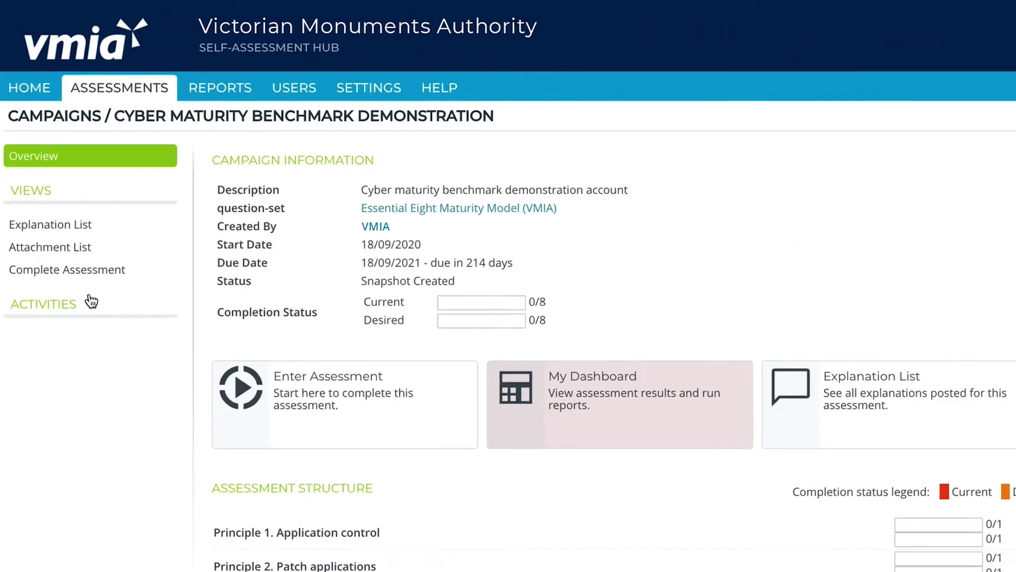
pyautogui.hotkey('alt', 'Left')
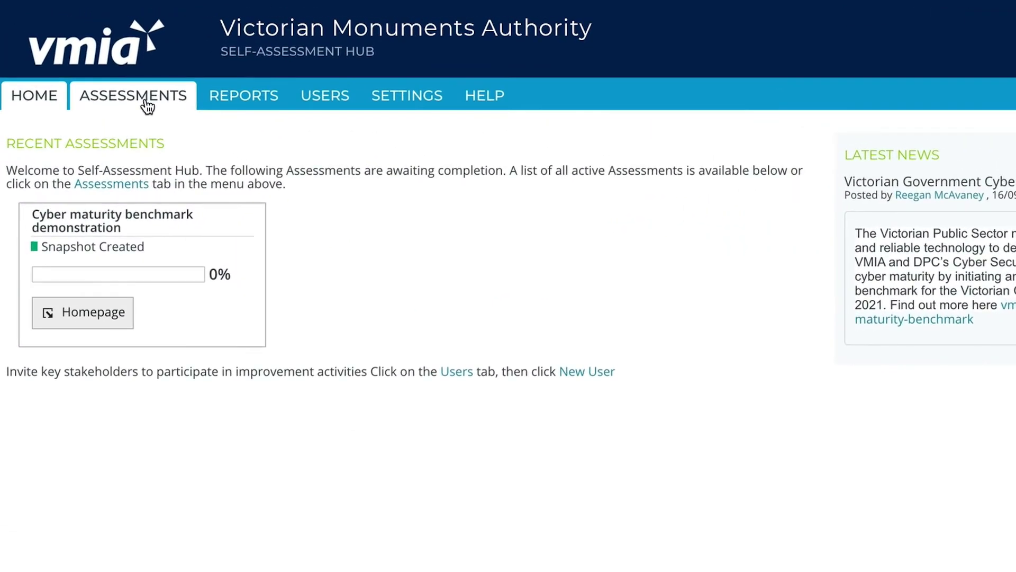
pyautogui.click(147, 106)
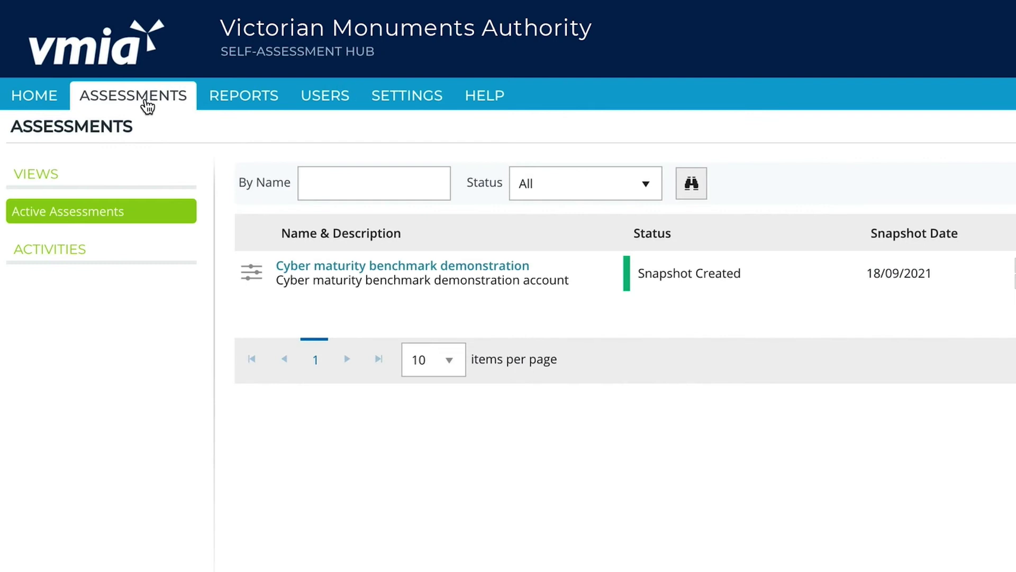
pyautogui.click(435, 265)
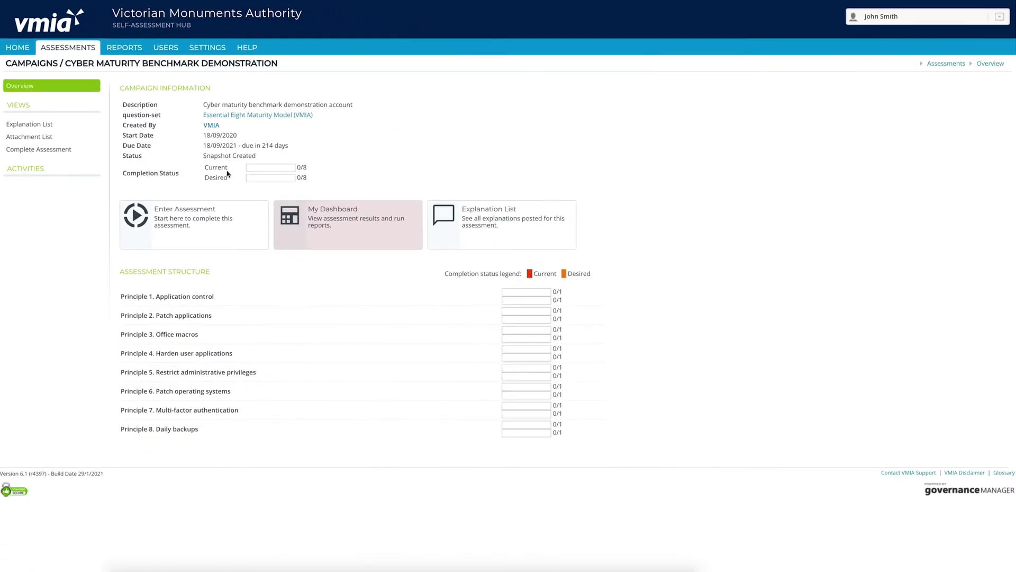
pyautogui.click(210, 221)
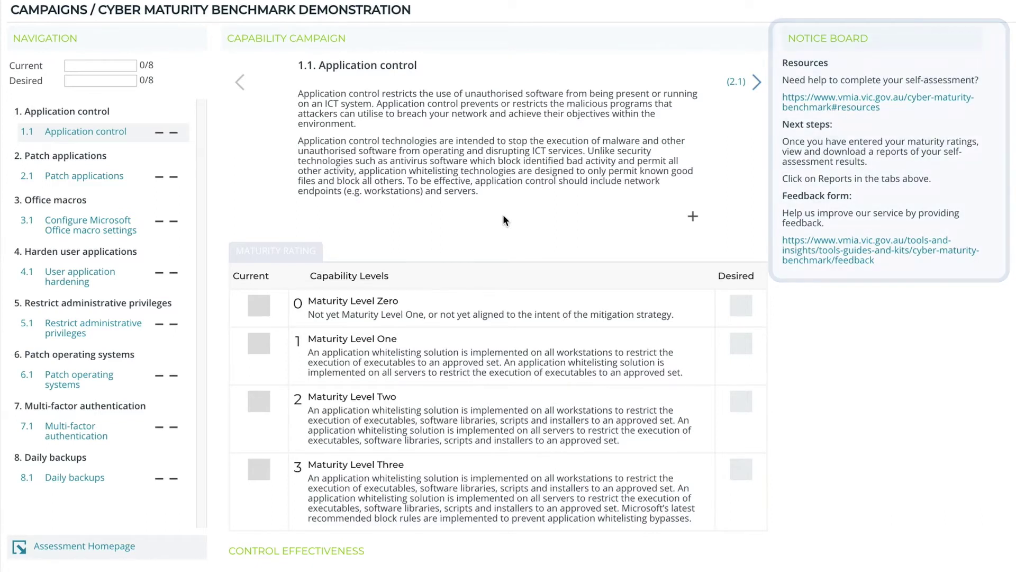
# Rate Application control current Level Zero, desired Level One, Most systems compliant, Insignificant risk.
pyautogui.click(259, 306)
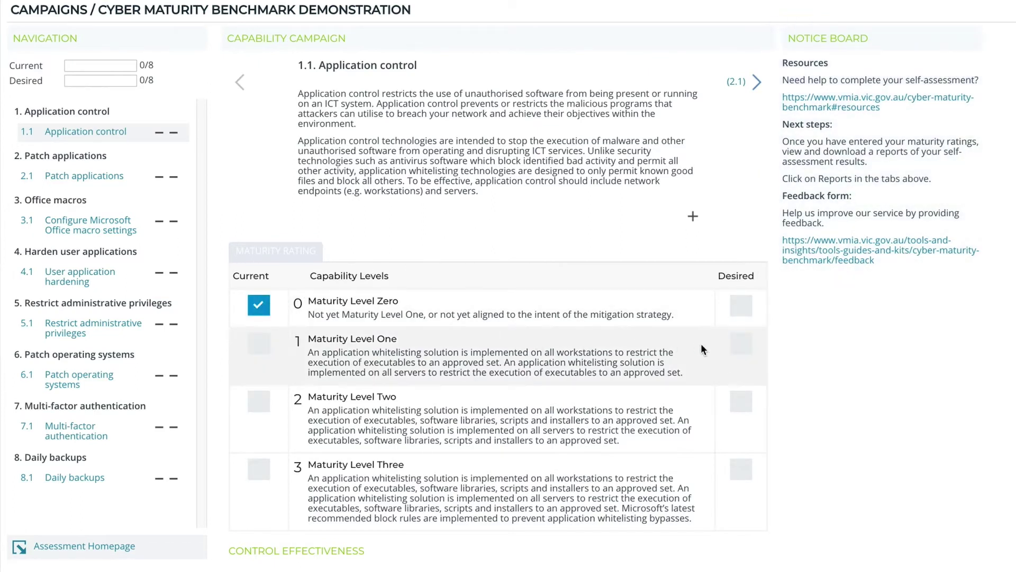
pyautogui.click(740, 344)
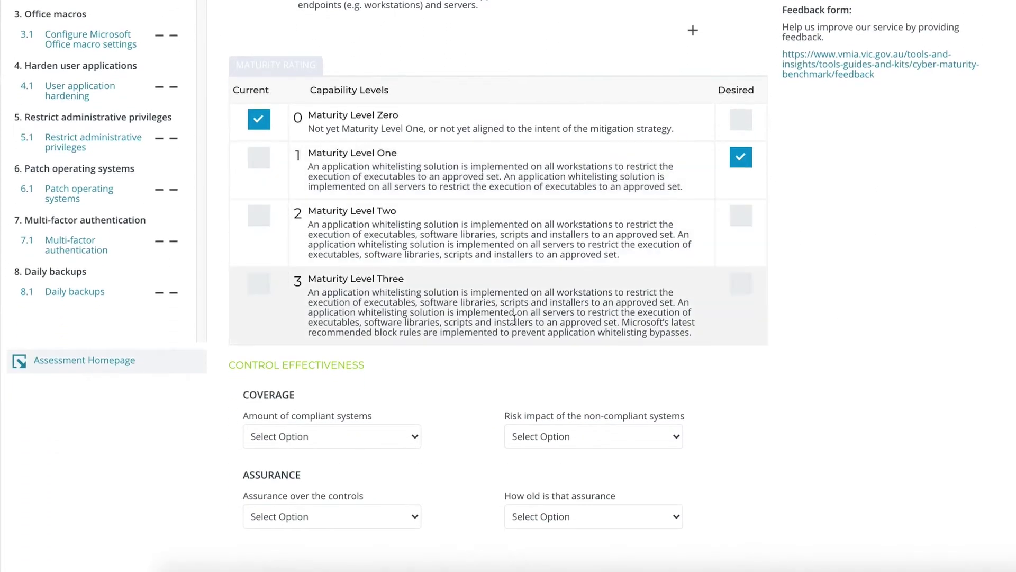
pyautogui.click(386, 431)
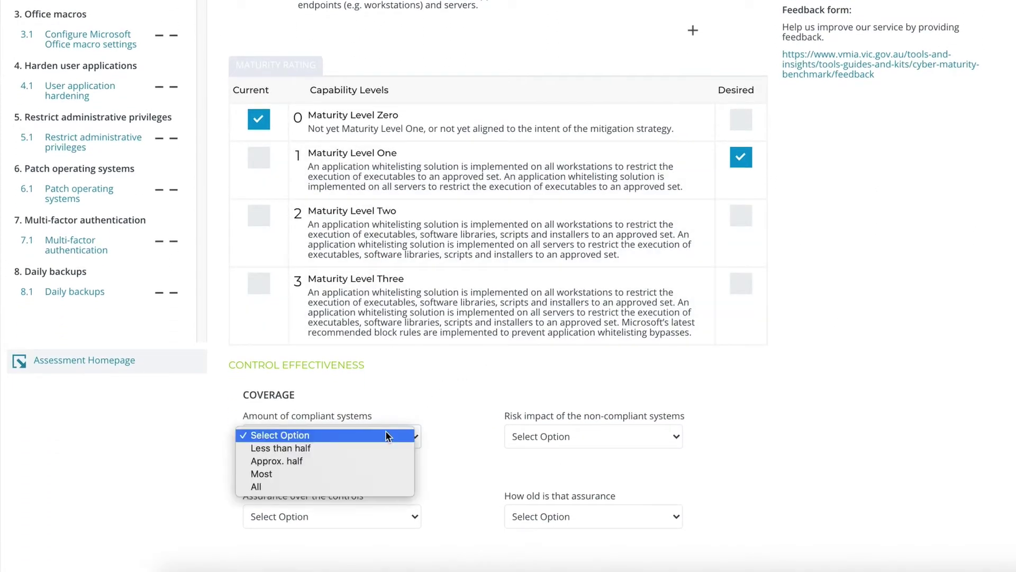
pyautogui.click(368, 471)
pyautogui.click(530, 436)
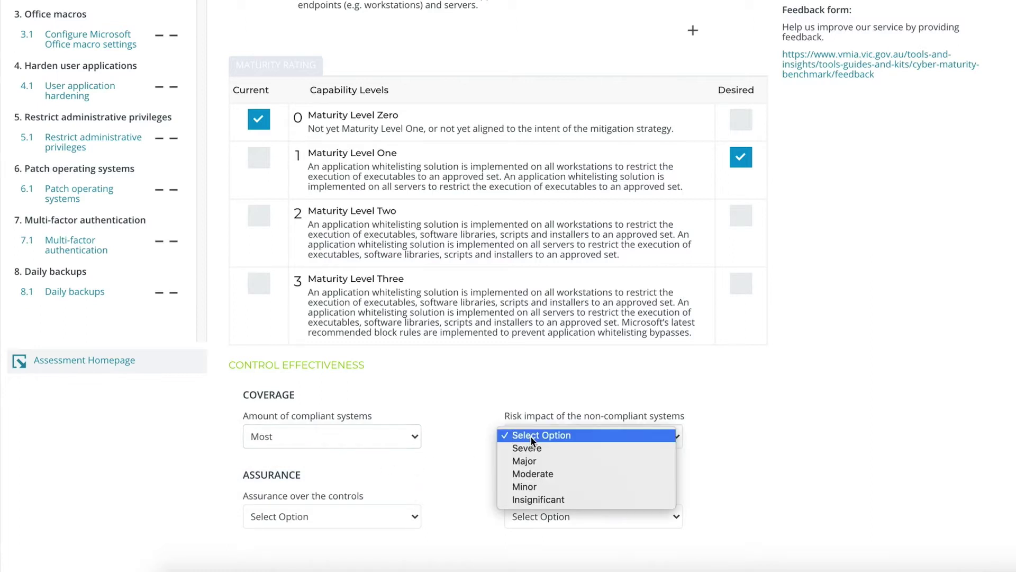
pyautogui.click(520, 499)
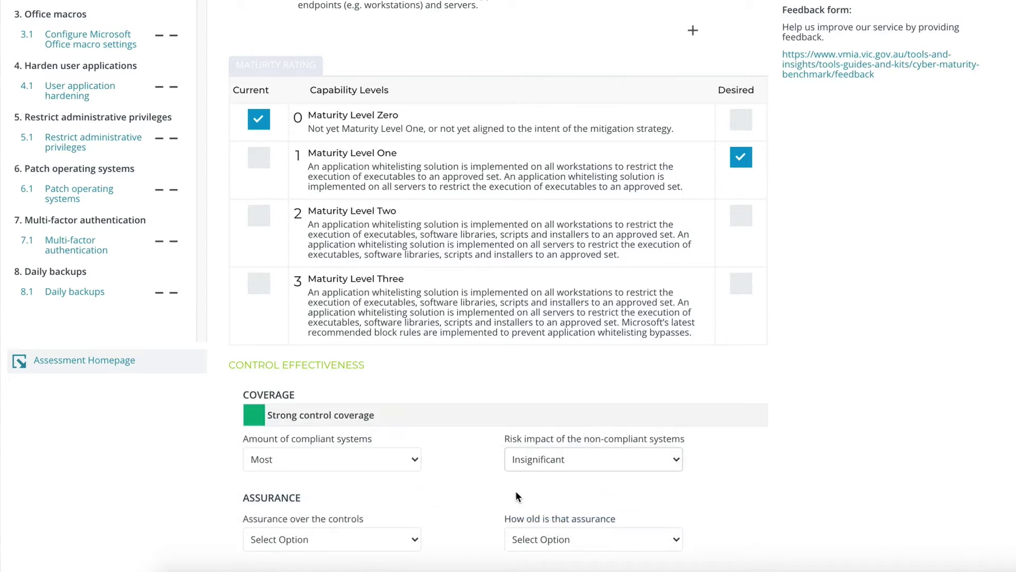
# Set the control's assurance to Internal Audit, less than 1 year old.
pyautogui.click(398, 544)
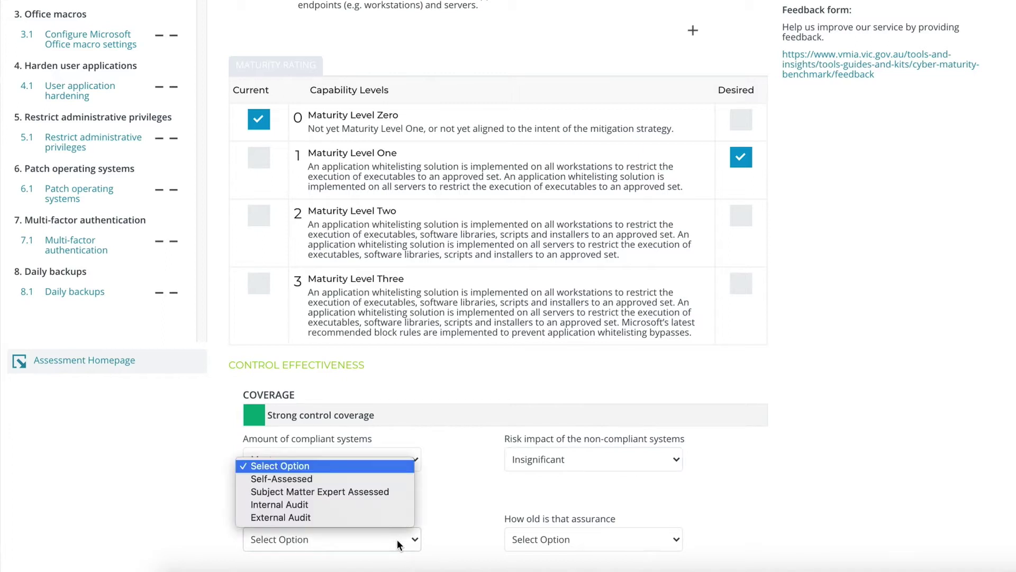
pyautogui.click(388, 505)
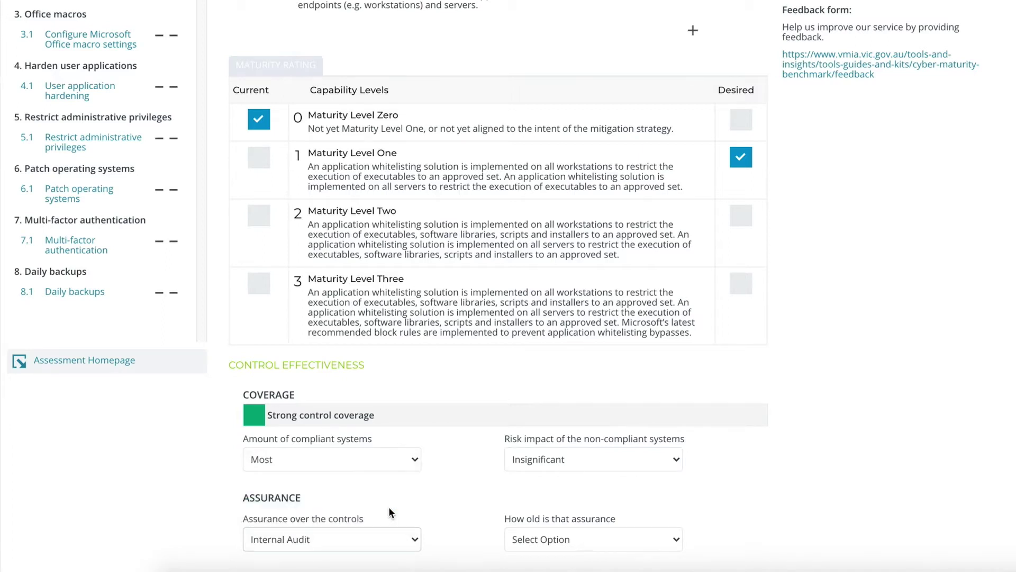
pyautogui.click(519, 540)
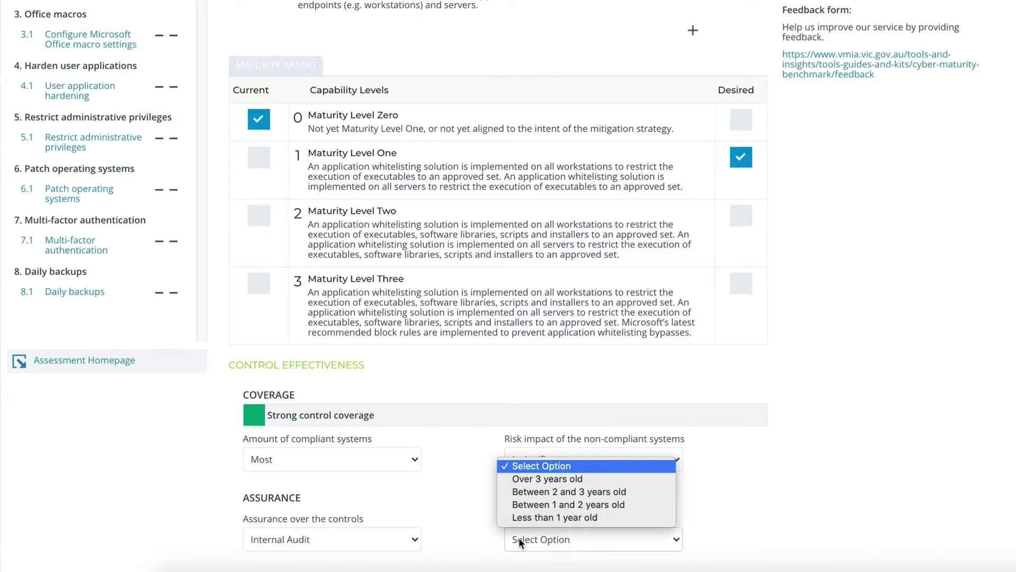
pyautogui.click(525, 518)
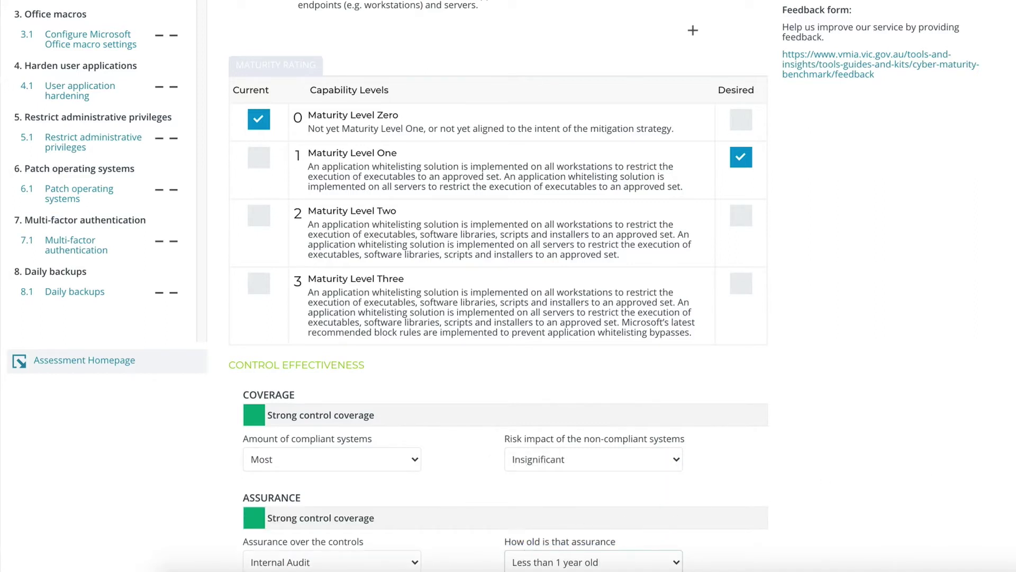
pyautogui.scroll(-6, 497, 286)
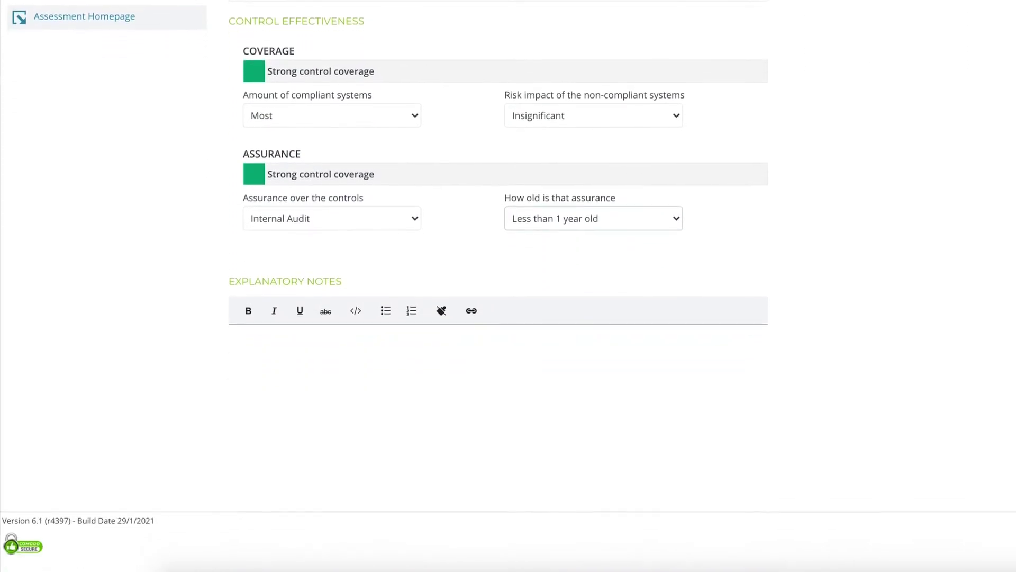
# Note 'We chose this maturity level due to the low risk impact of our non-compliant systems', then go to 2.1.
pyautogui.click(527, 356)
pyautogui.write('We chose this maturity level due to the low risk impact of our')
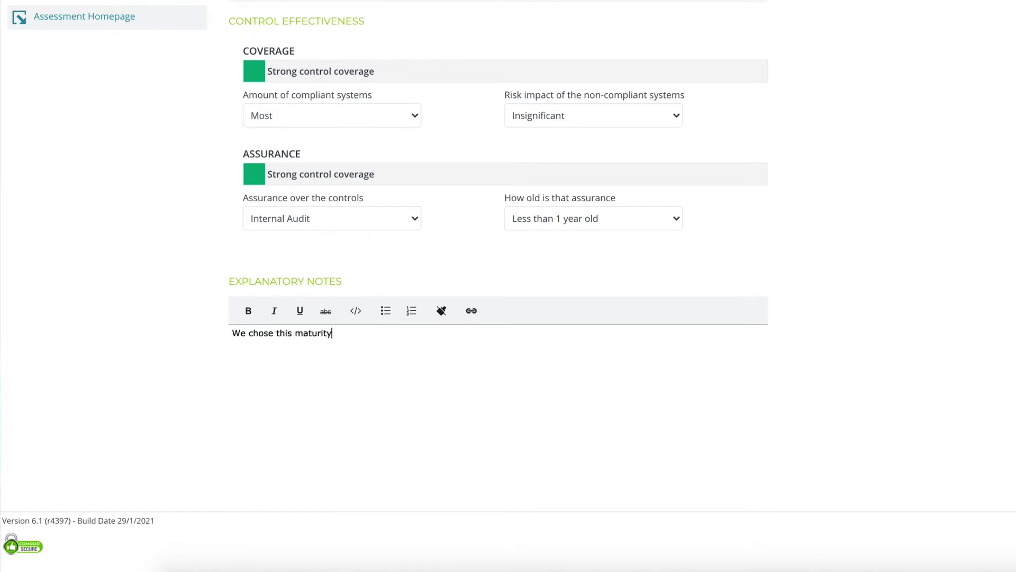
pyautogui.write(' non-compliant systems')
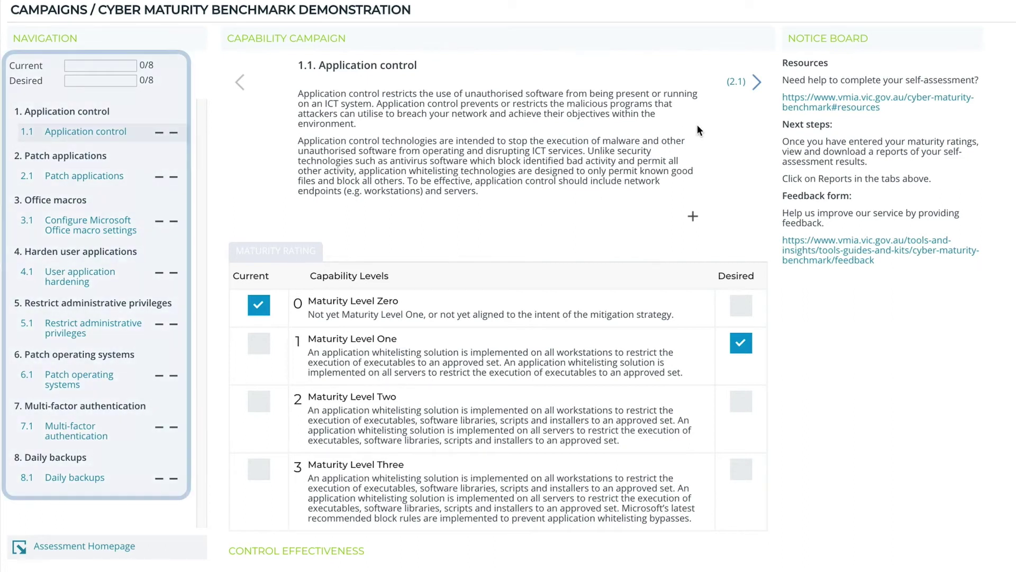
pyautogui.click(756, 83)
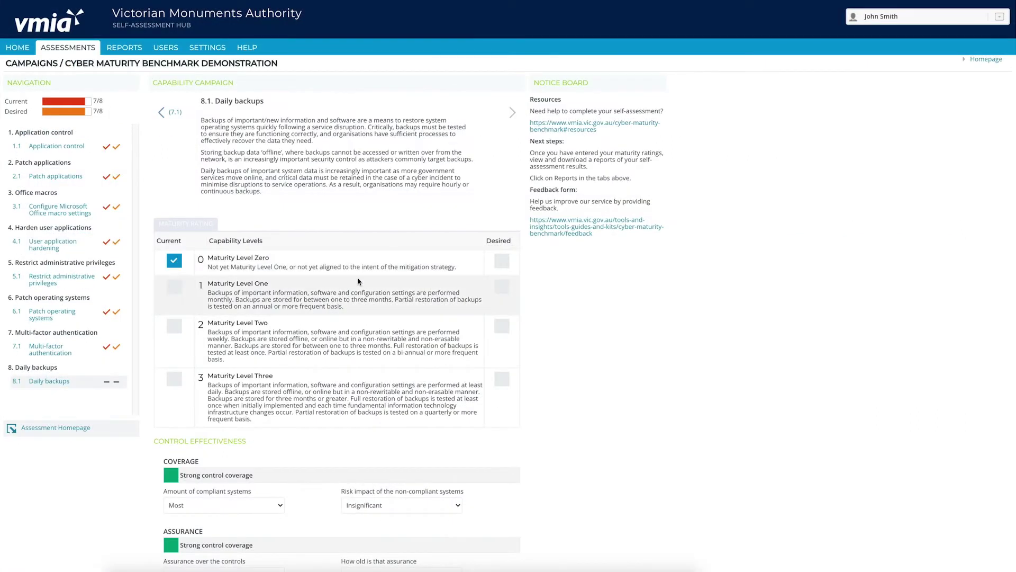
# Set the final control's desired level, acknowledge completion, and reopen the benchmark campaign overview.
pyautogui.click(502, 286)
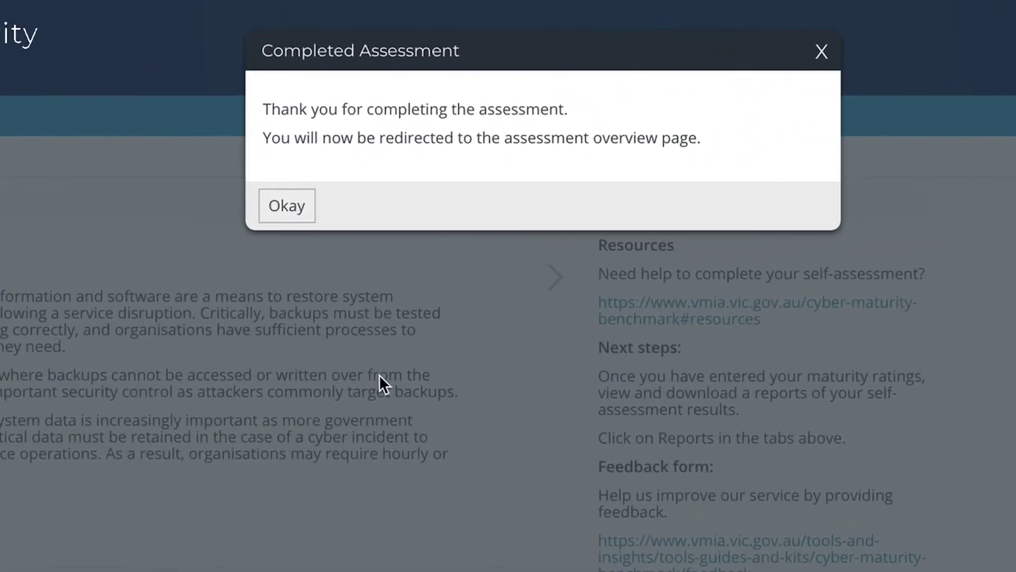
pyautogui.click(287, 212)
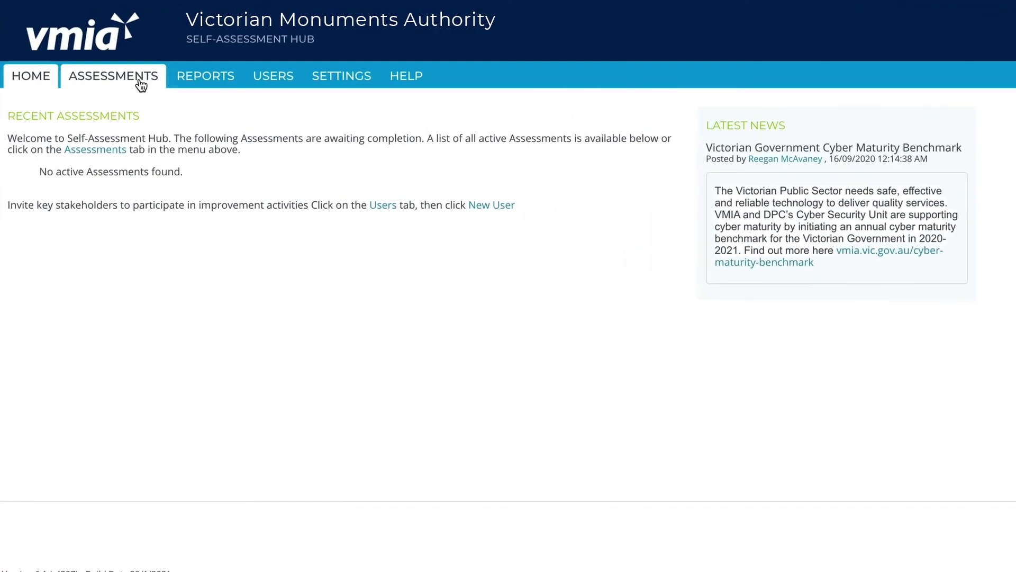
pyautogui.click(140, 84)
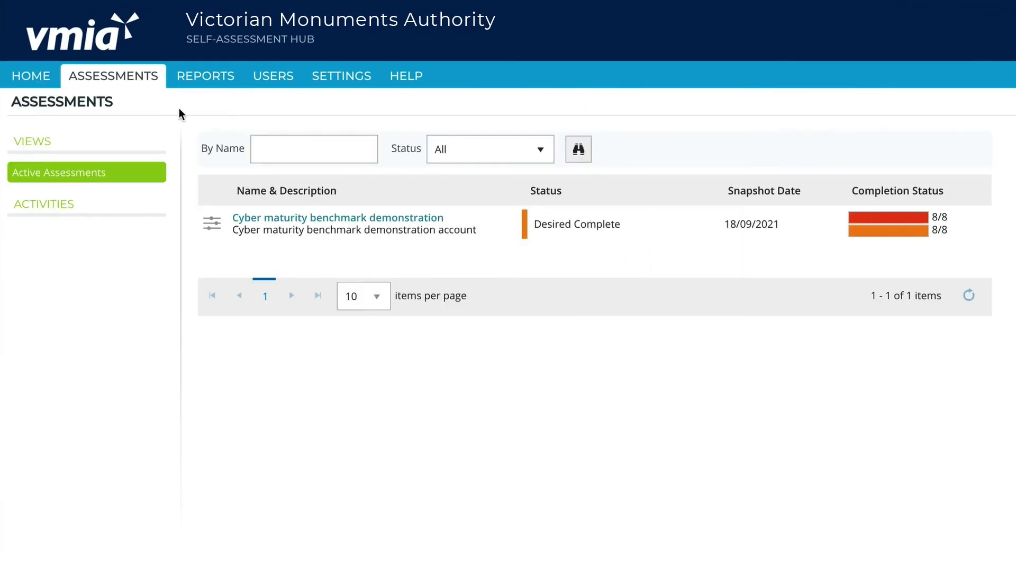
pyautogui.click(334, 218)
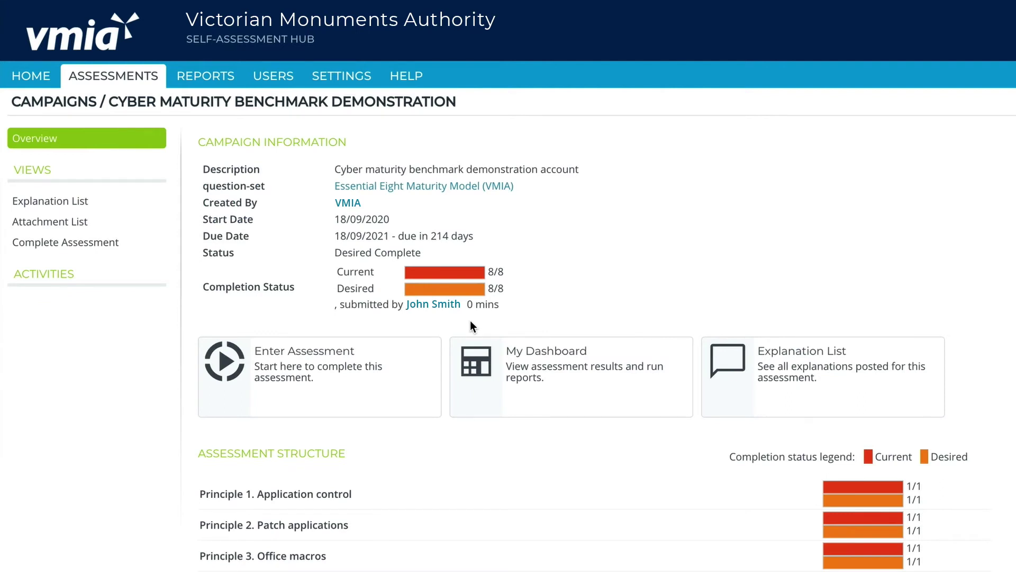
# Open the assessment's Benchmarking dashboard filtered to the first Department Portfolio.
pyautogui.click(519, 373)
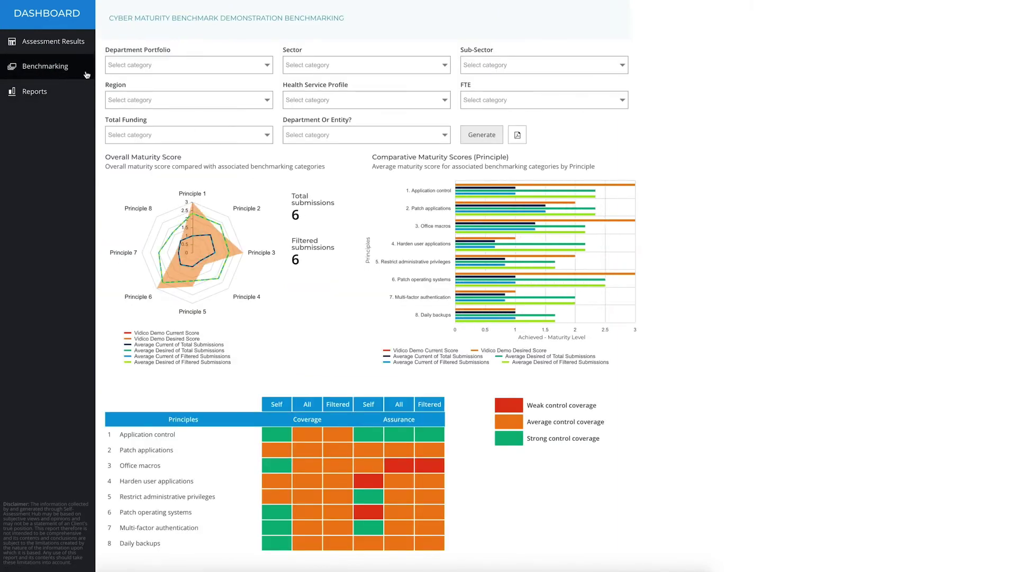
pyautogui.click(257, 71)
pyautogui.click(113, 84)
pyautogui.click(266, 67)
# Export the dashboard as a PDF and open Dashboard (1).pdf.
pyautogui.moveTo(475, 236)
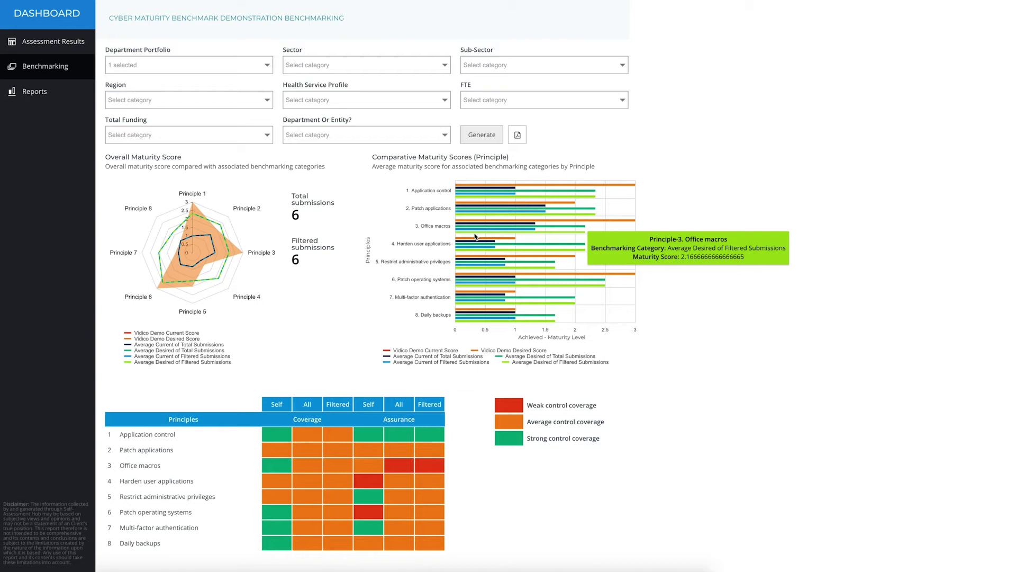
pyautogui.click(518, 136)
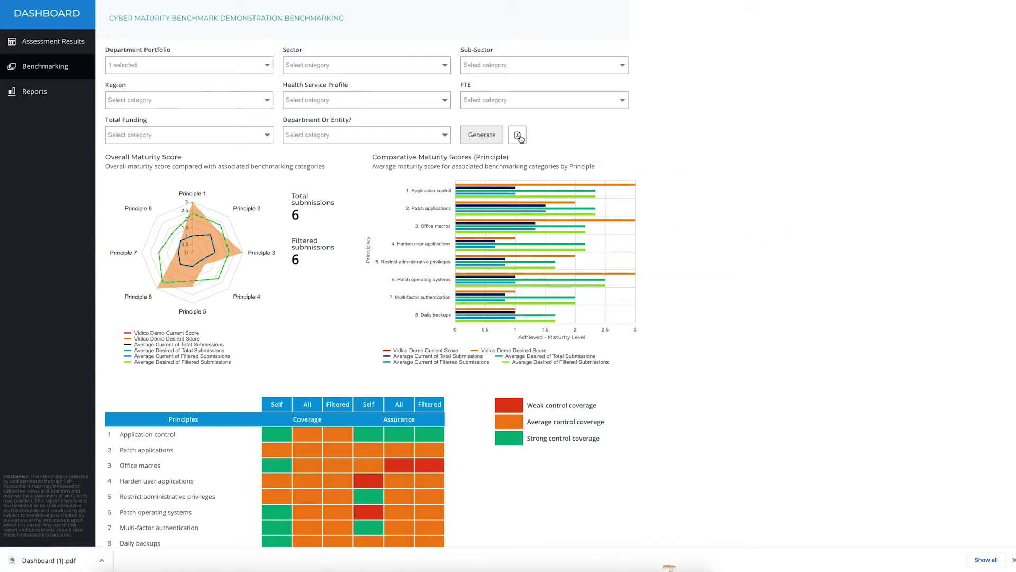
pyautogui.click(68, 560)
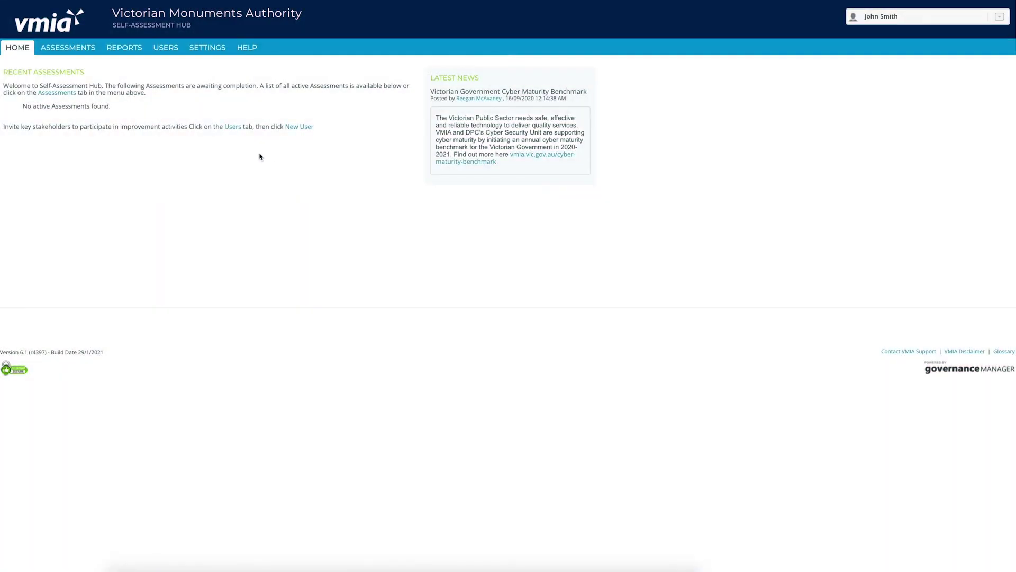
# Set up the Cyber Assessment Detailed Summary: Essential Eight (VMIA), benchmark demonstration, Live Data, justifications shown.
pyautogui.click(165, 65)
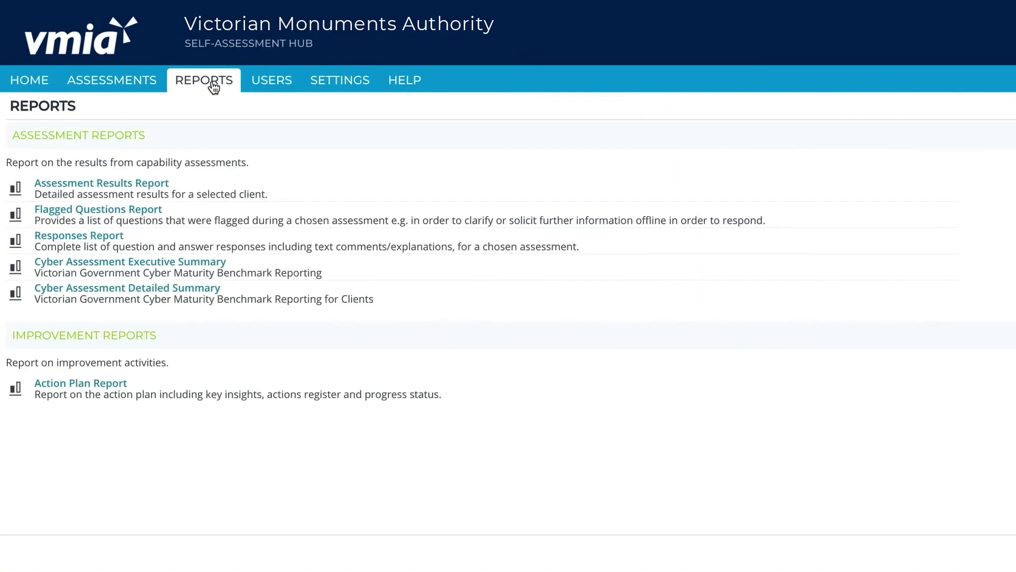
pyautogui.click(173, 291)
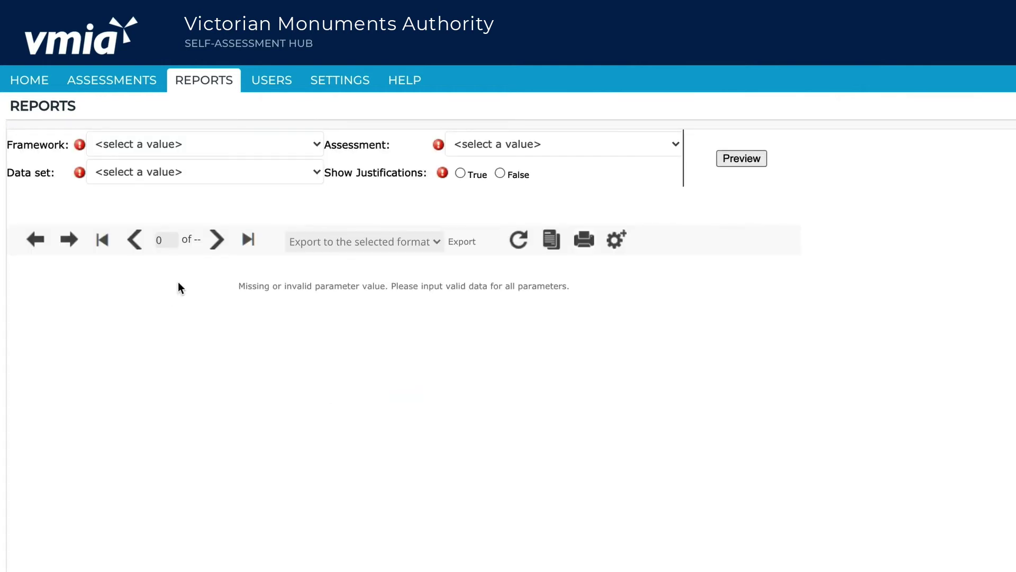
pyautogui.click(317, 144)
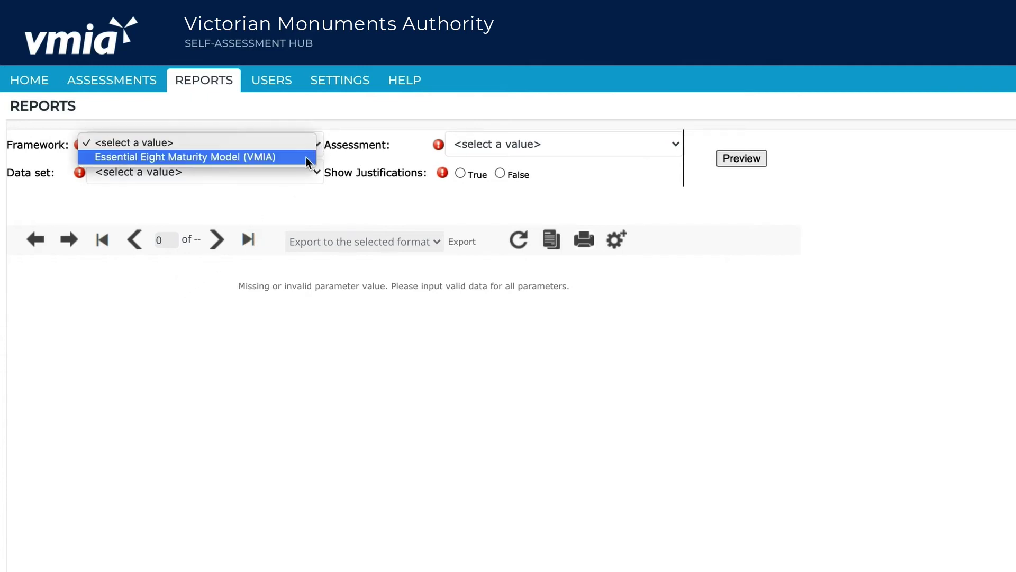
pyautogui.click(306, 158)
pyautogui.click(472, 149)
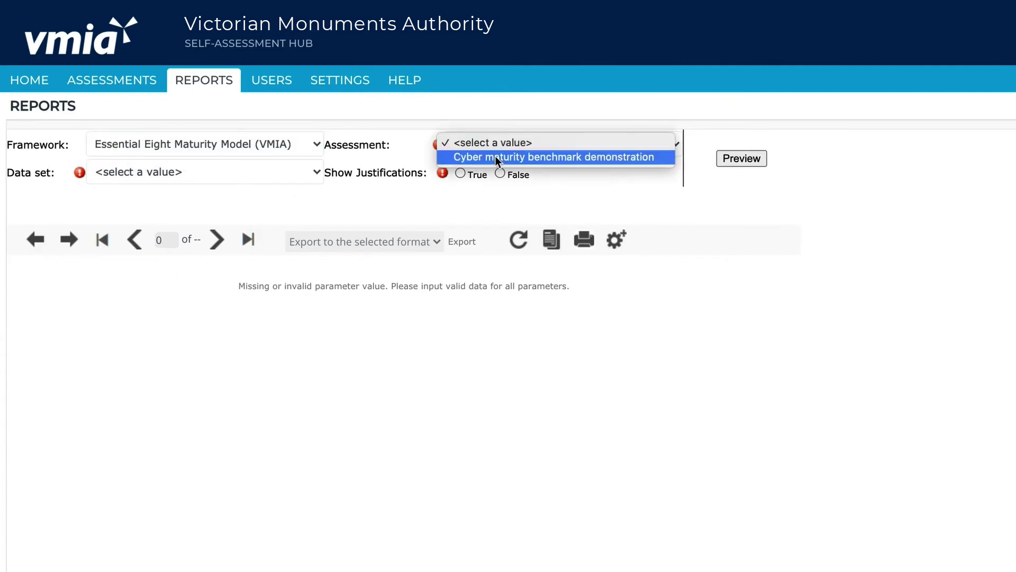
pyautogui.click(494, 156)
pyautogui.click(269, 171)
pyautogui.click(266, 183)
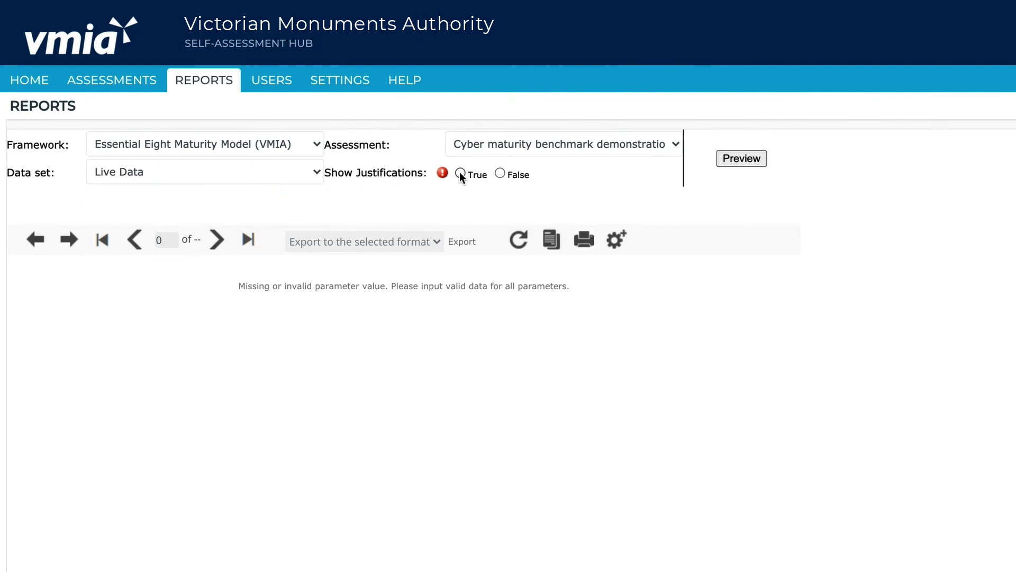
pyautogui.click(743, 159)
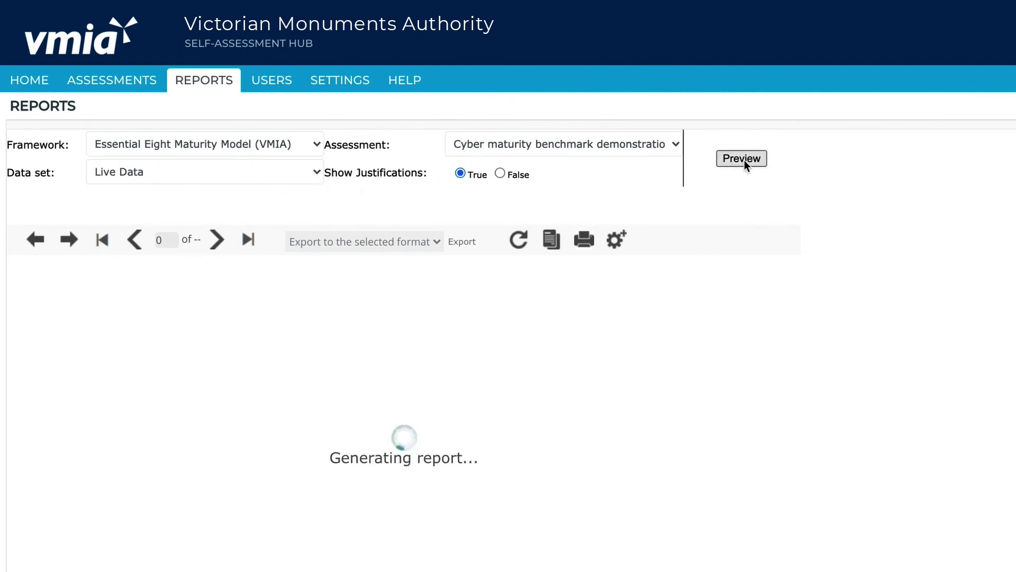
# Generate the detailed summary report preview.
pyautogui.click(427, 203)
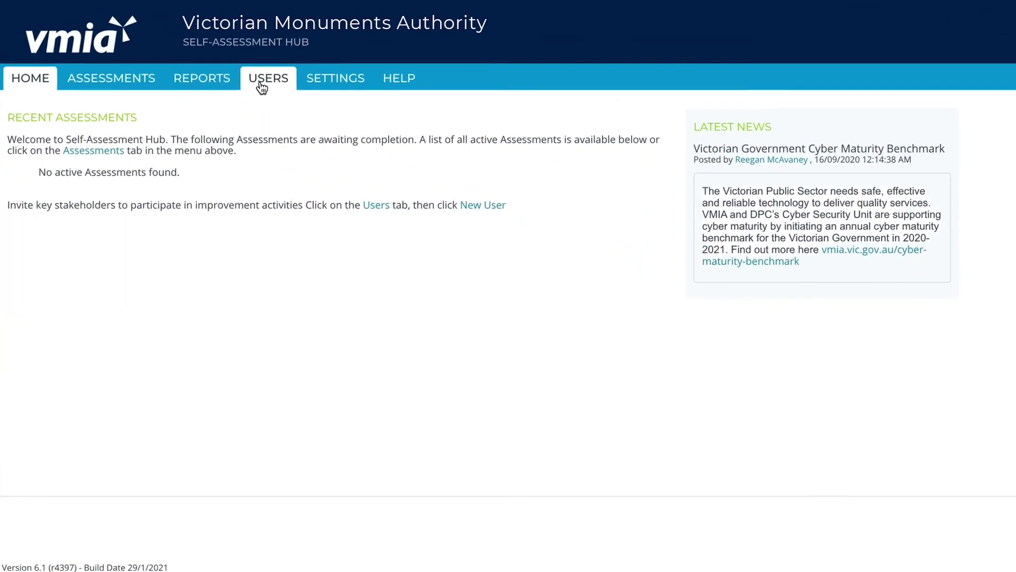
# Start a new user with full name, title 'Information Security Manager' and User privilege level.
pyautogui.click(266, 90)
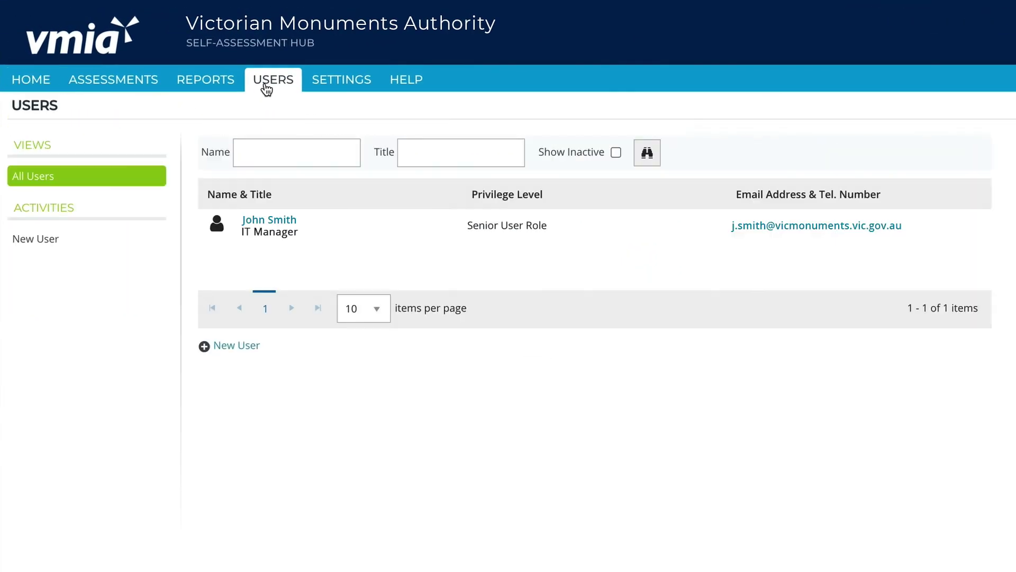
pyautogui.click(76, 242)
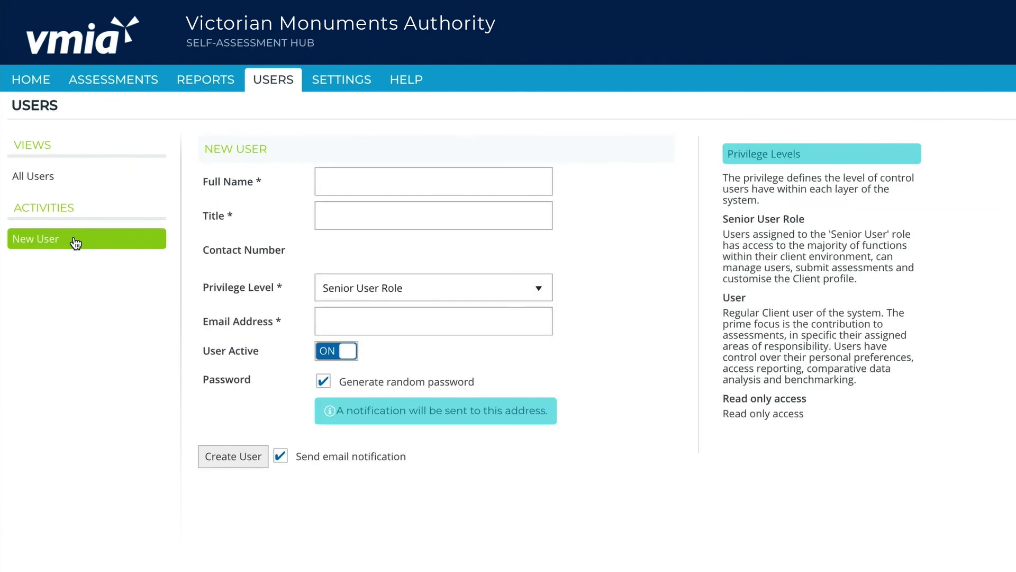
pyautogui.click(339, 185)
pyautogui.write('Firstname Lastname')
pyautogui.click(330, 224)
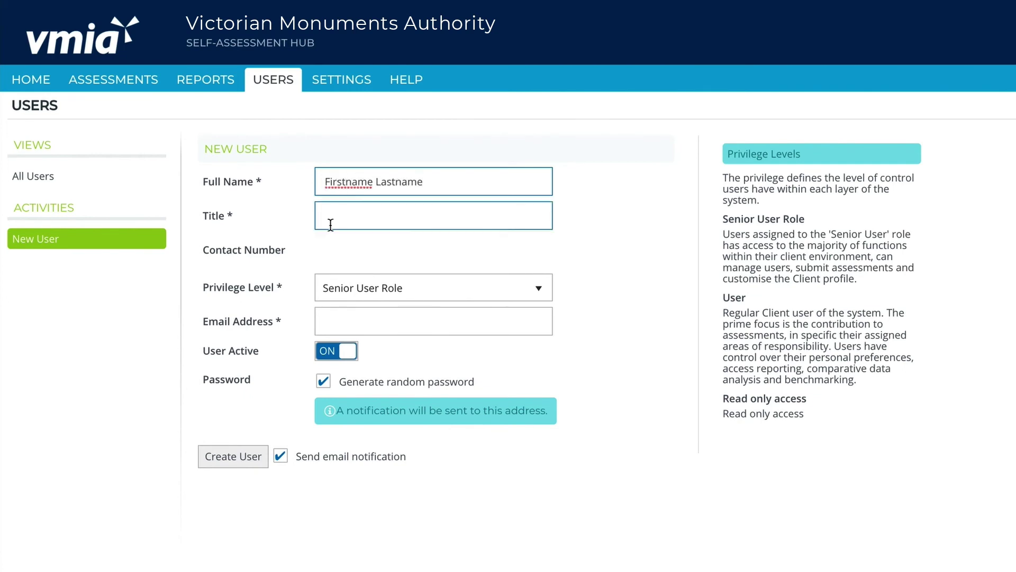
pyautogui.write('Information Security Manager')
pyautogui.click(373, 297)
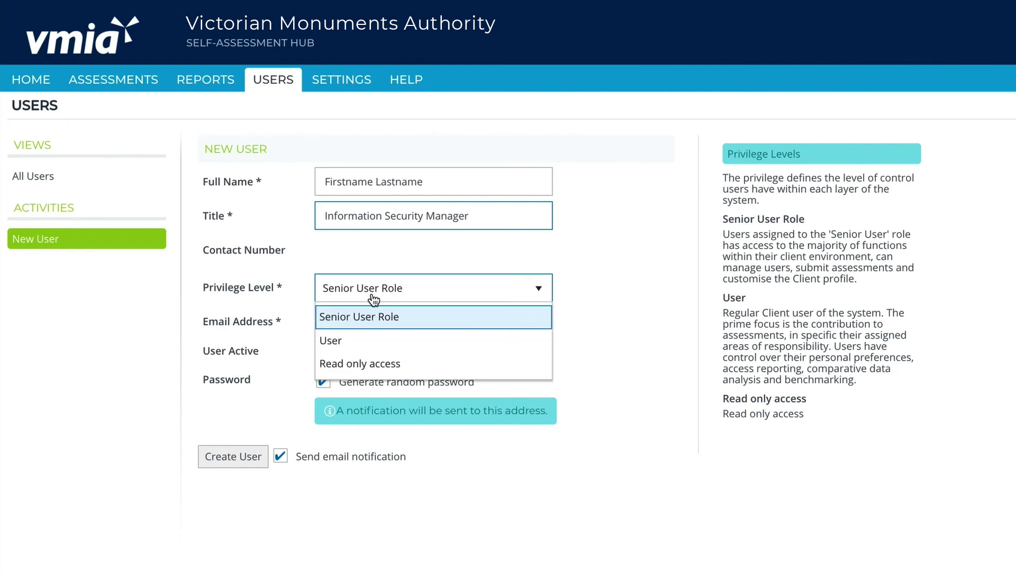
pyautogui.click(401, 333)
# Enter the user's e-mail address, create the account, and open its edit page.
pyautogui.click(401, 331)
pyautogui.write('name@email.com')
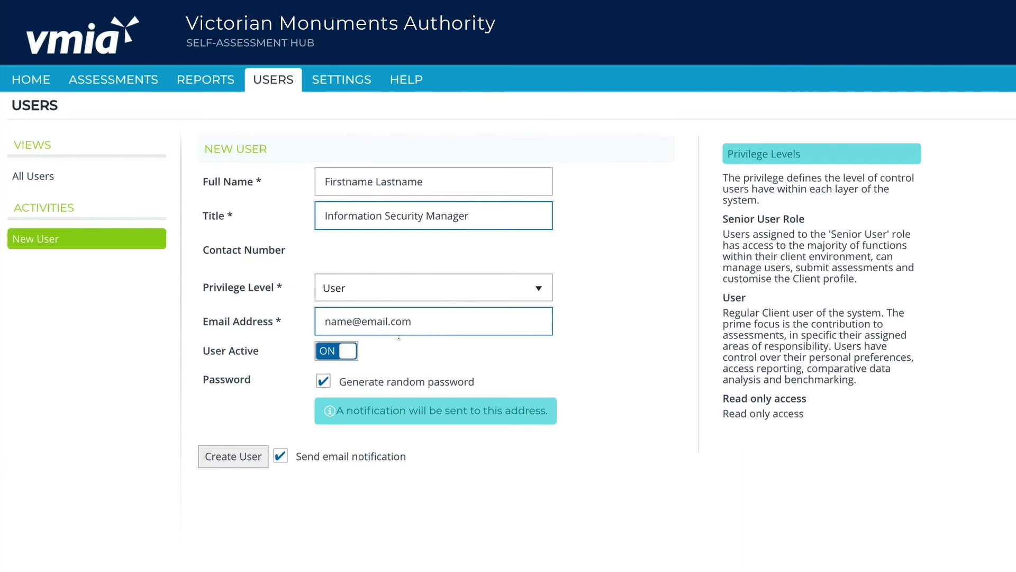
pyautogui.click(230, 458)
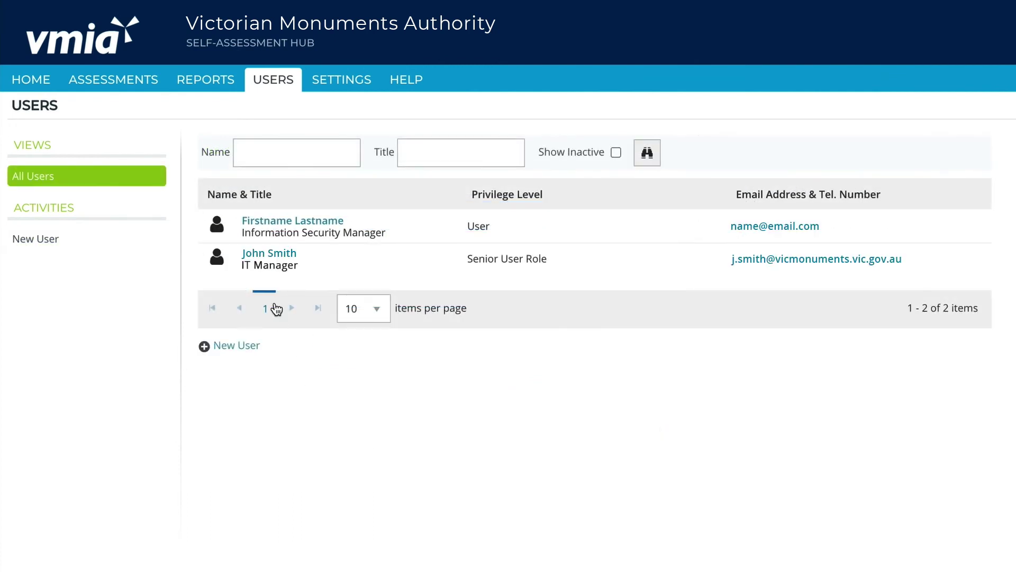
pyautogui.click(266, 229)
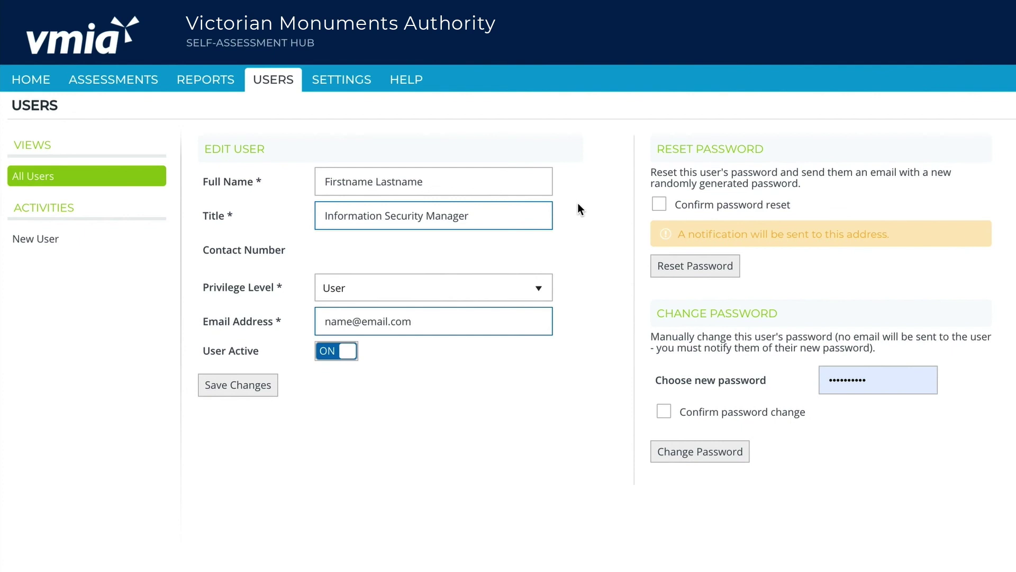
# Confirm and reset the new user's password, then paste in a new password and confirm the change.
pyautogui.click(659, 205)
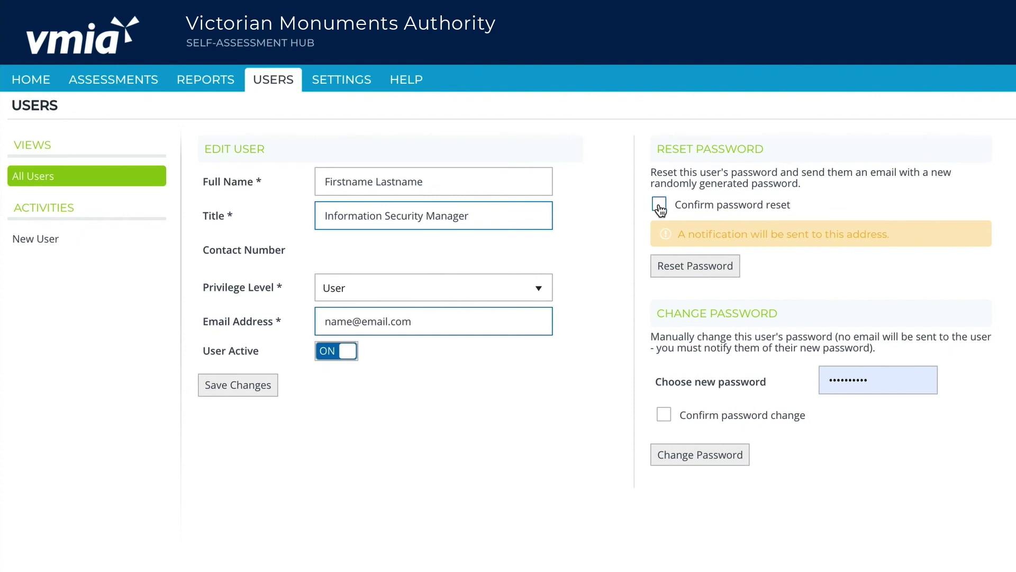
pyautogui.click(684, 274)
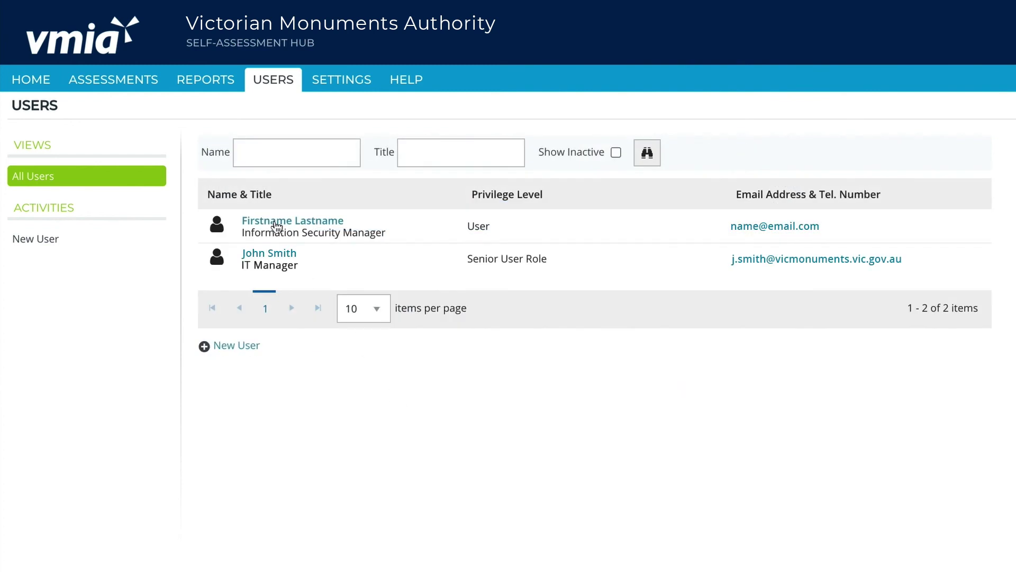
pyautogui.click(276, 222)
pyautogui.click(868, 380)
pyautogui.hotkey('ctrl', 'v')
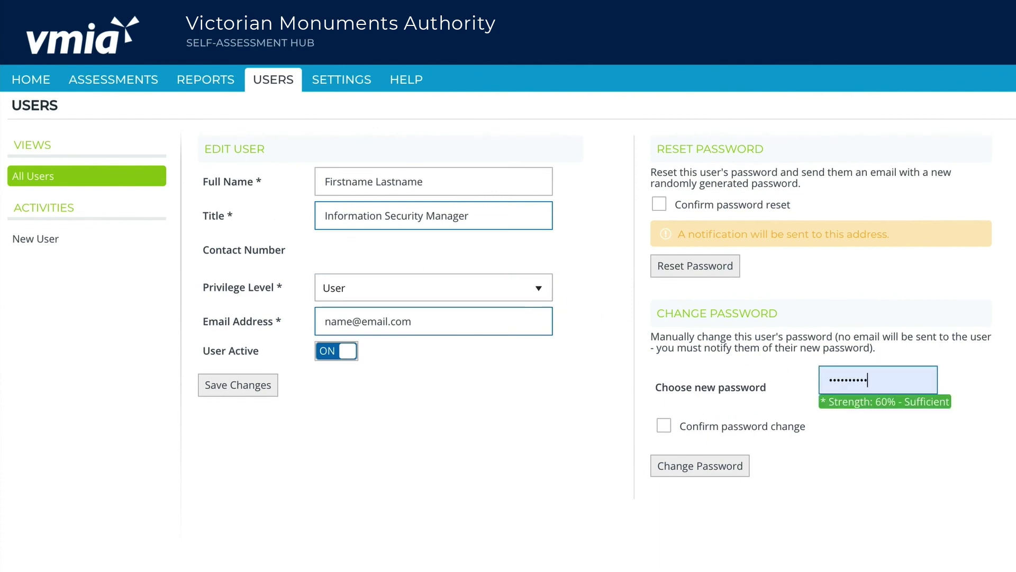
pyautogui.click(665, 426)
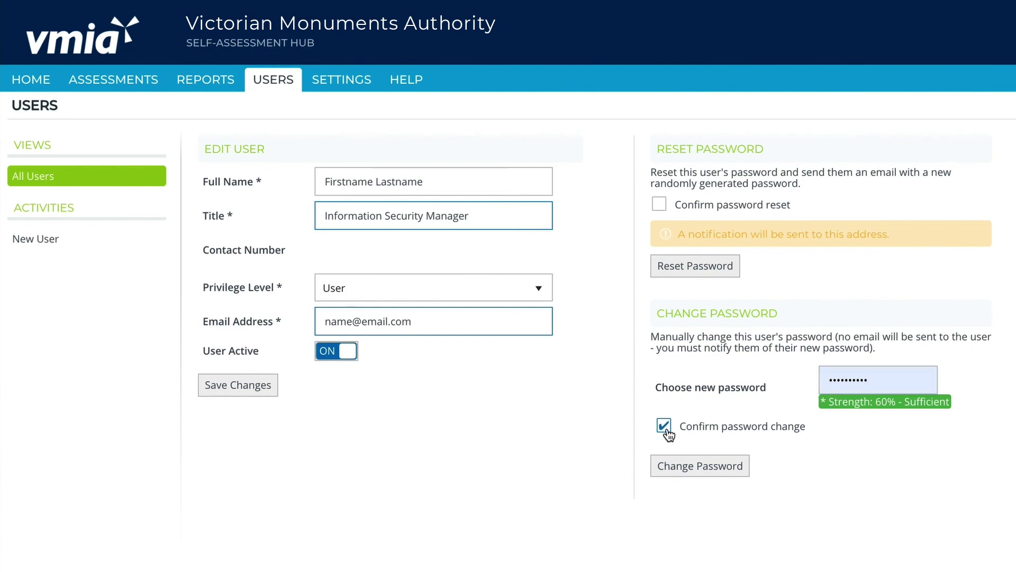
pyautogui.click(693, 466)
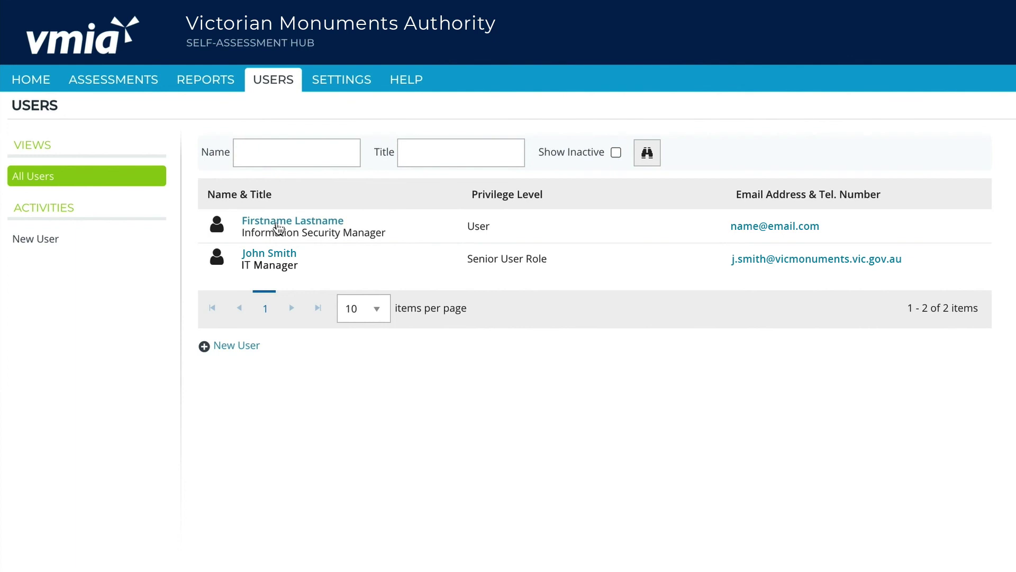
# Set the Information Security Manager user to Read only access and turn User Active off, saving each change.
pyautogui.click(279, 228)
pyautogui.click(513, 294)
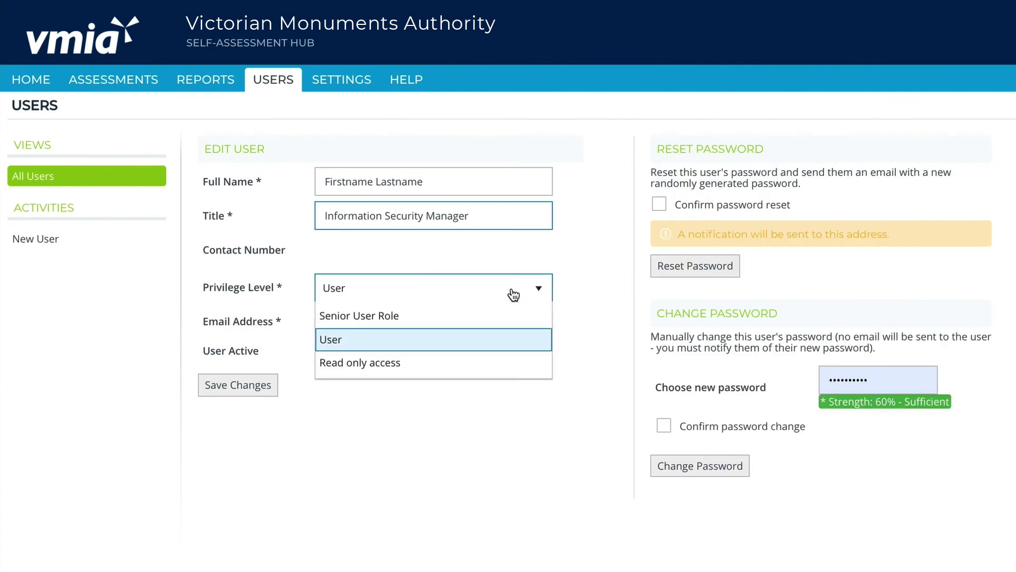
pyautogui.click(496, 361)
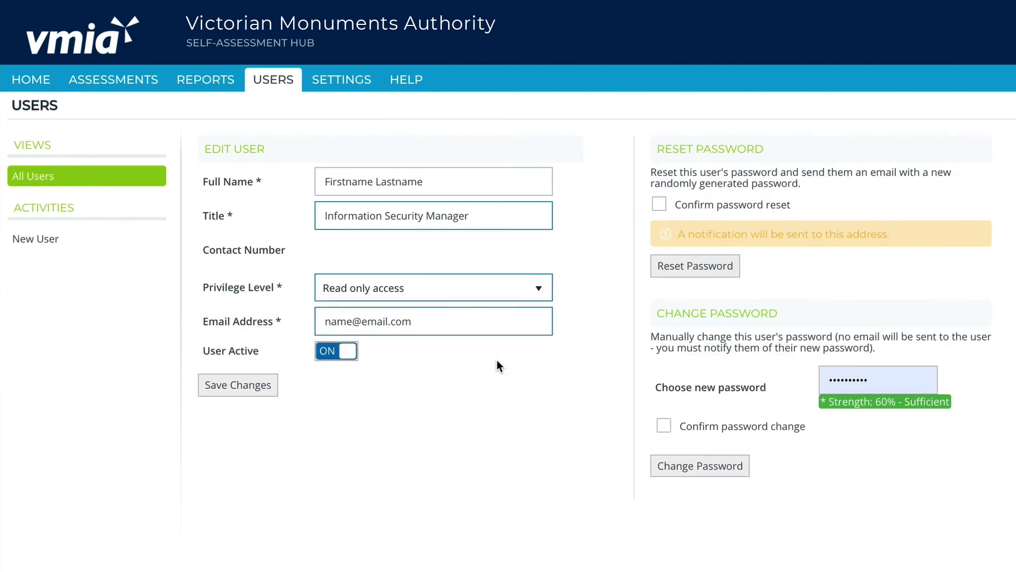
pyautogui.click(248, 384)
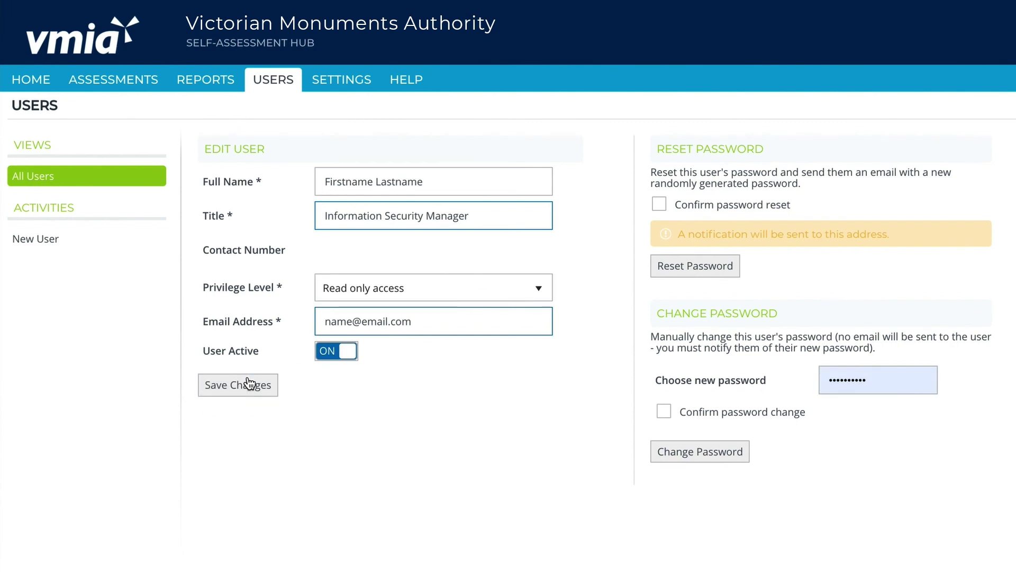
pyautogui.click(350, 354)
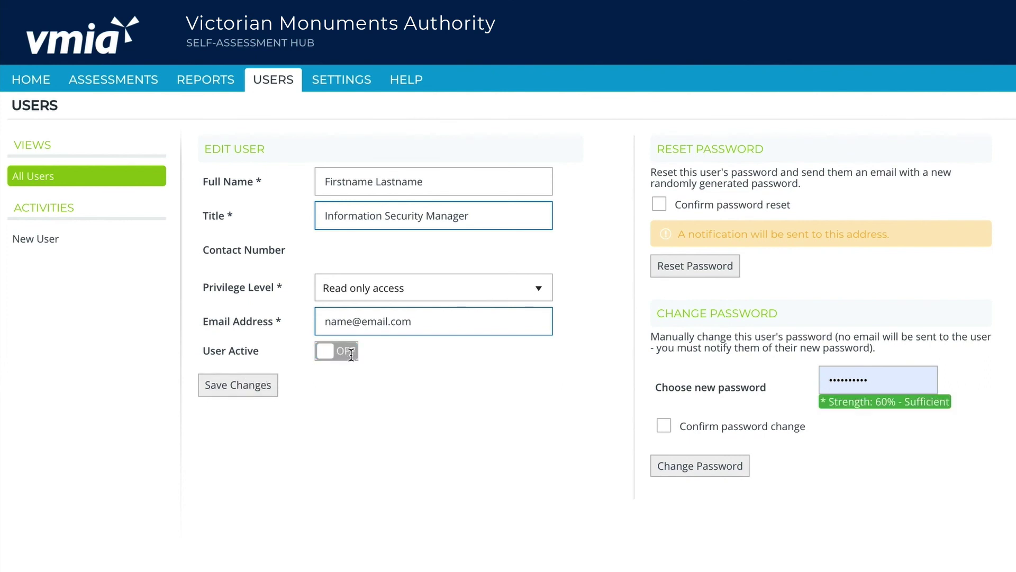
pyautogui.click(247, 390)
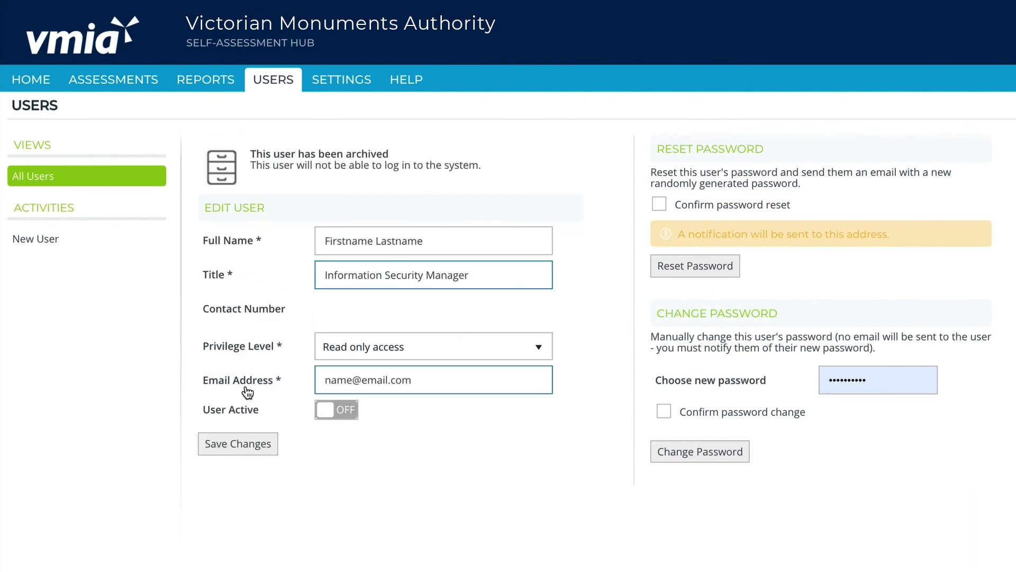